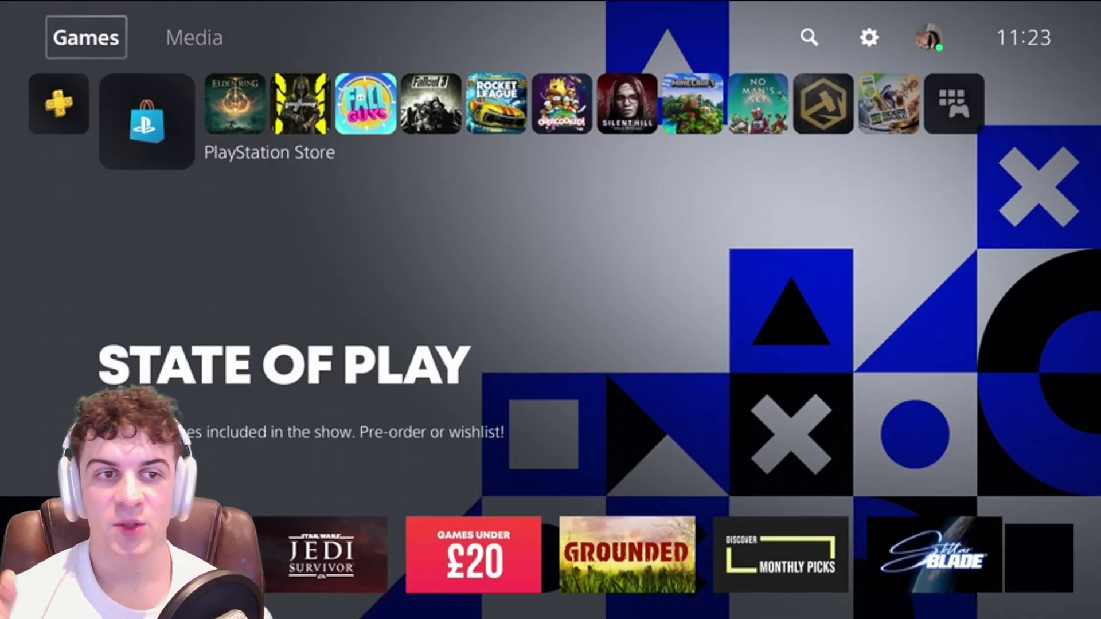
- Open your own profile page from the account options on the home screen
key(Right)
key(Right)
key(Right)
key(Right)
key(Return)
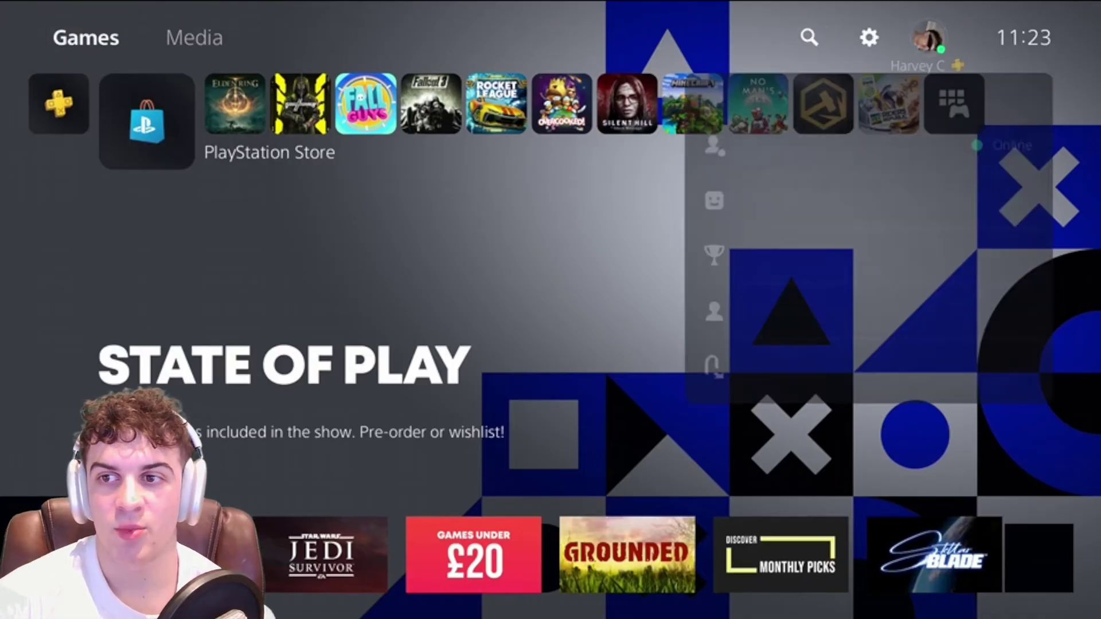
key(Down)
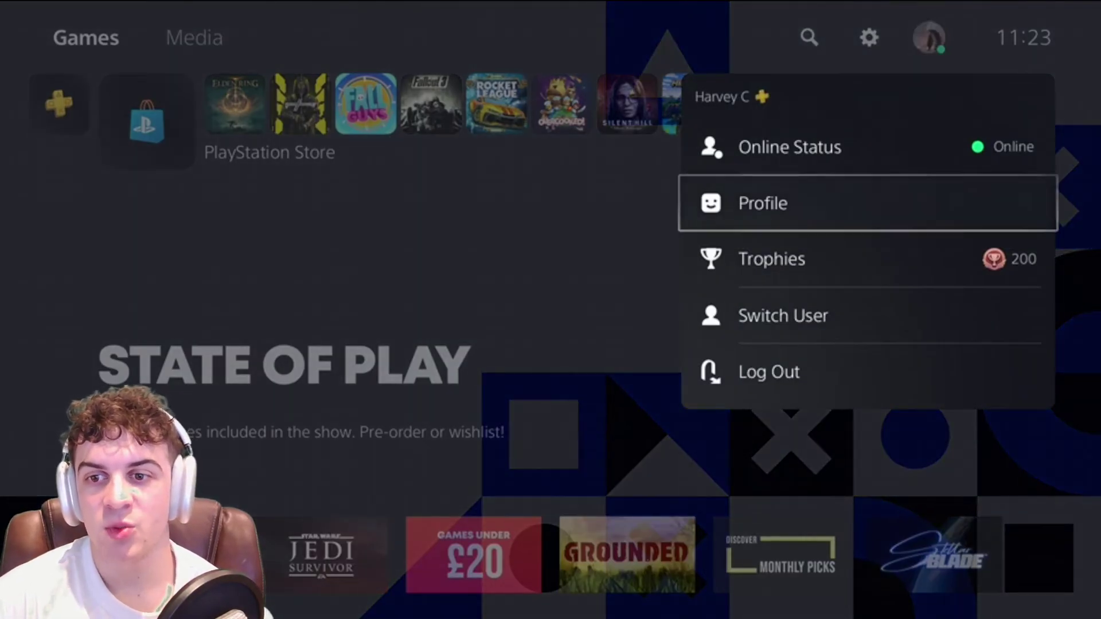
key(Return)
- Edit the profile's Cover Image and bring up the selection of saved screenshots
key(Right)
key(Right)
key(Right)
key(Right)
key(Right)
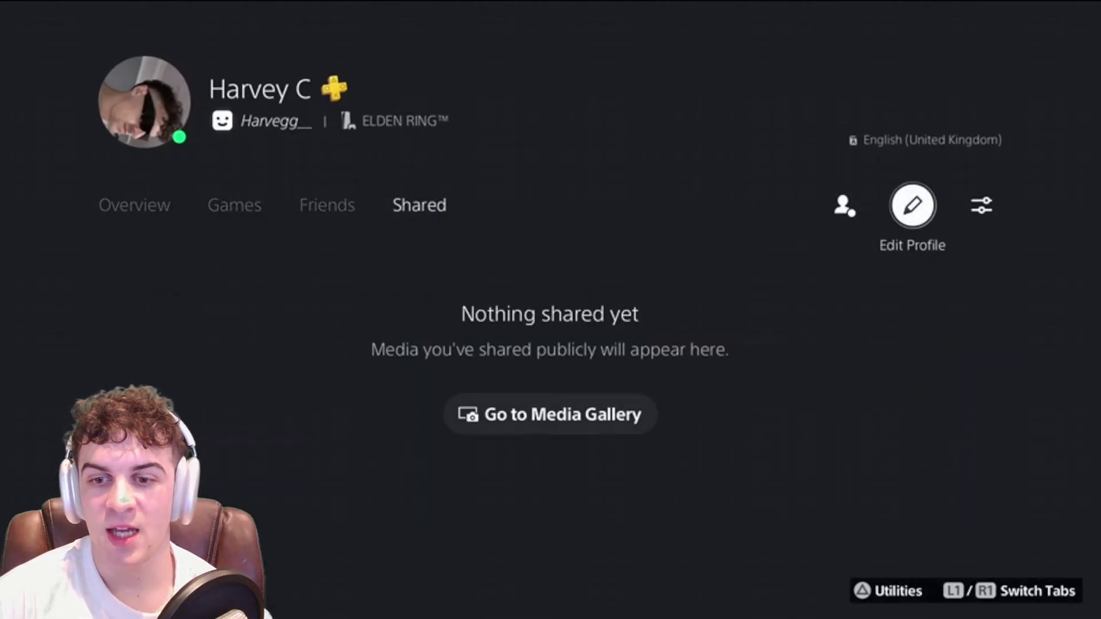
key(Return)
key(Down)
key(Down)
key(Down)
key(Down)
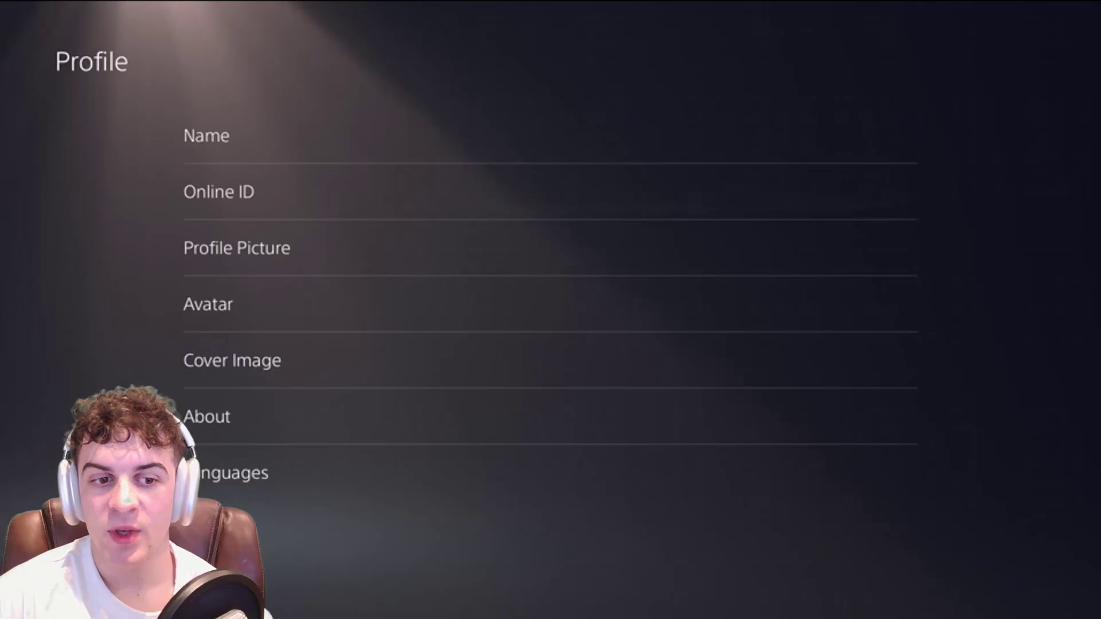
key(Return)
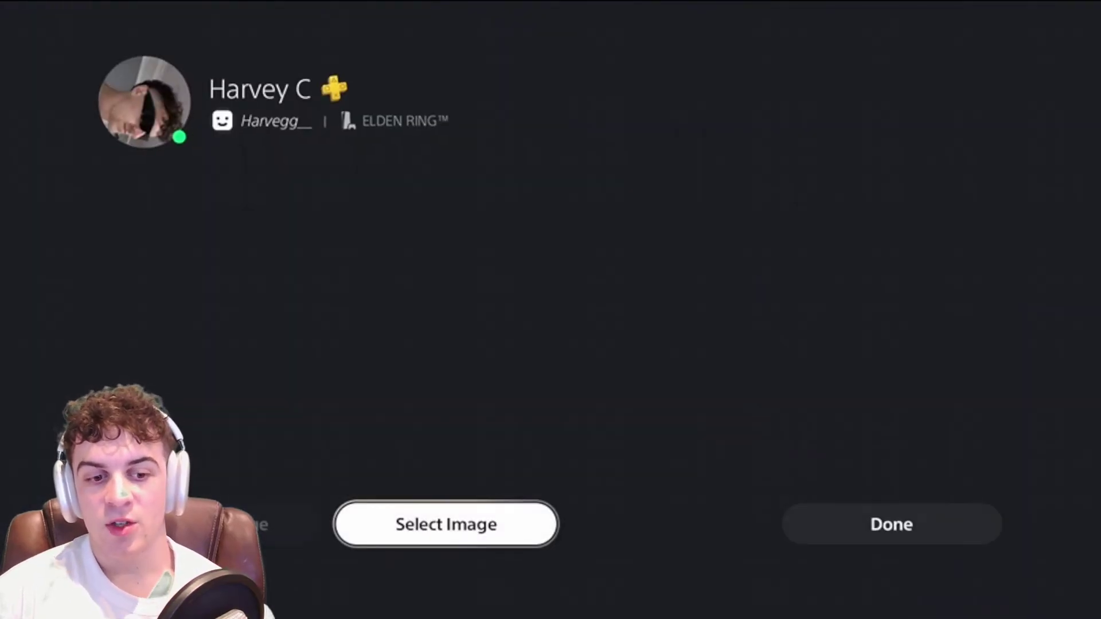
key(Return)
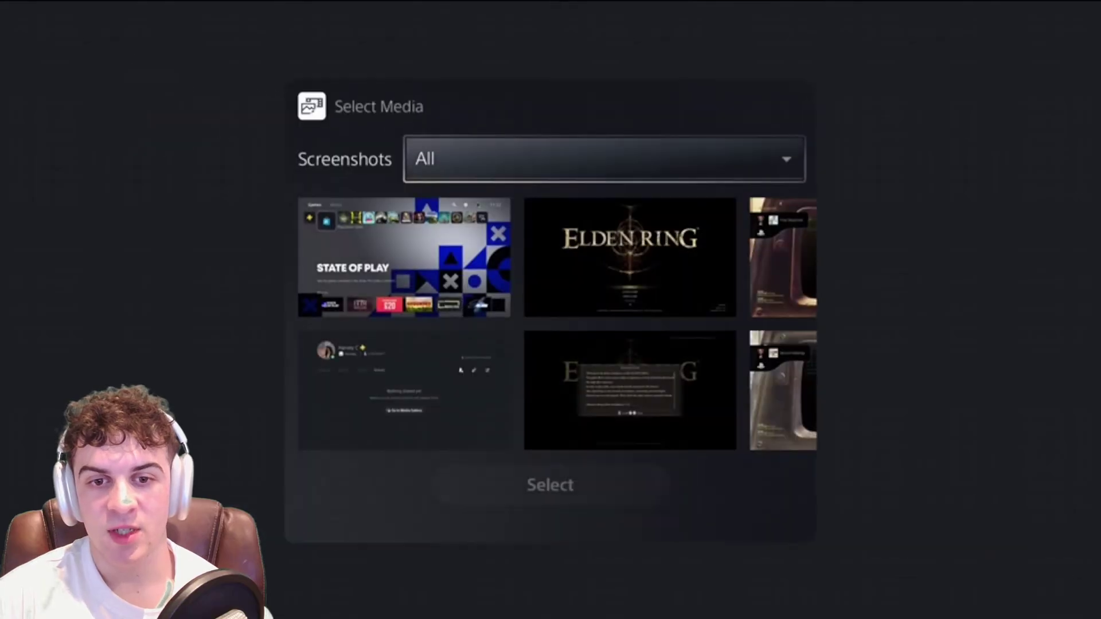
- Look through the saved screenshots available as cover images, and return to the home screen without selecting one
key(Down)
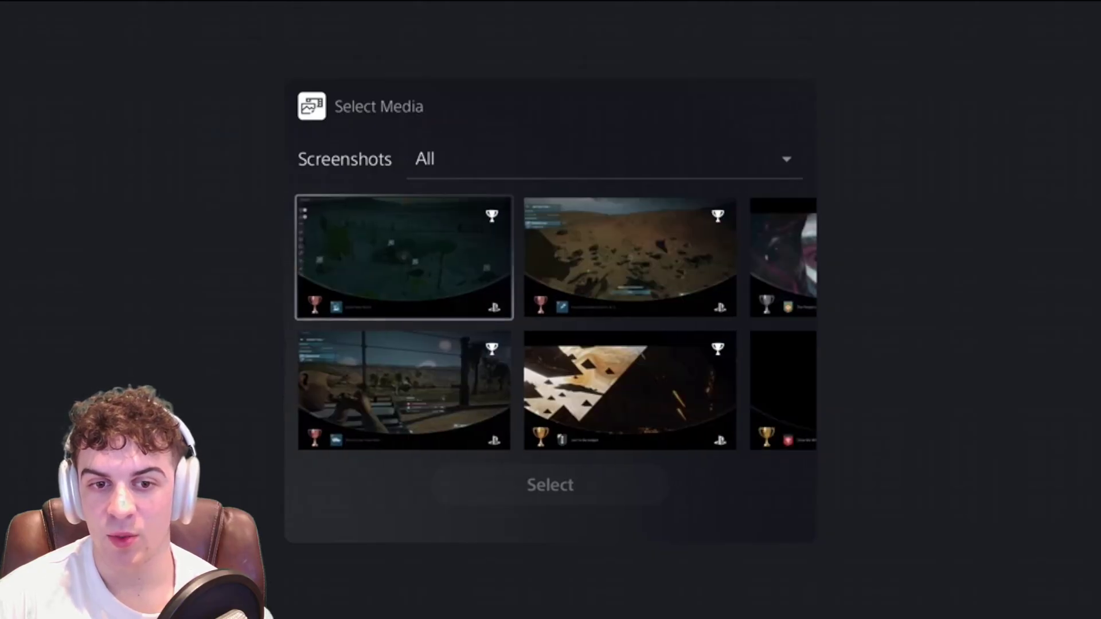
key(Right)
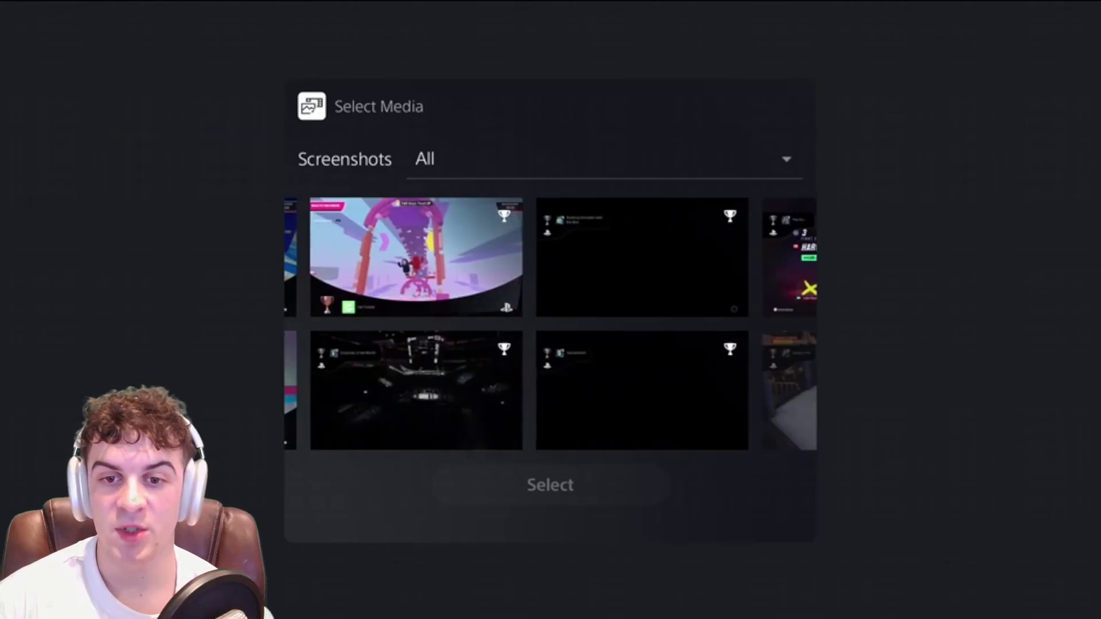
key(Right)
key(Right)
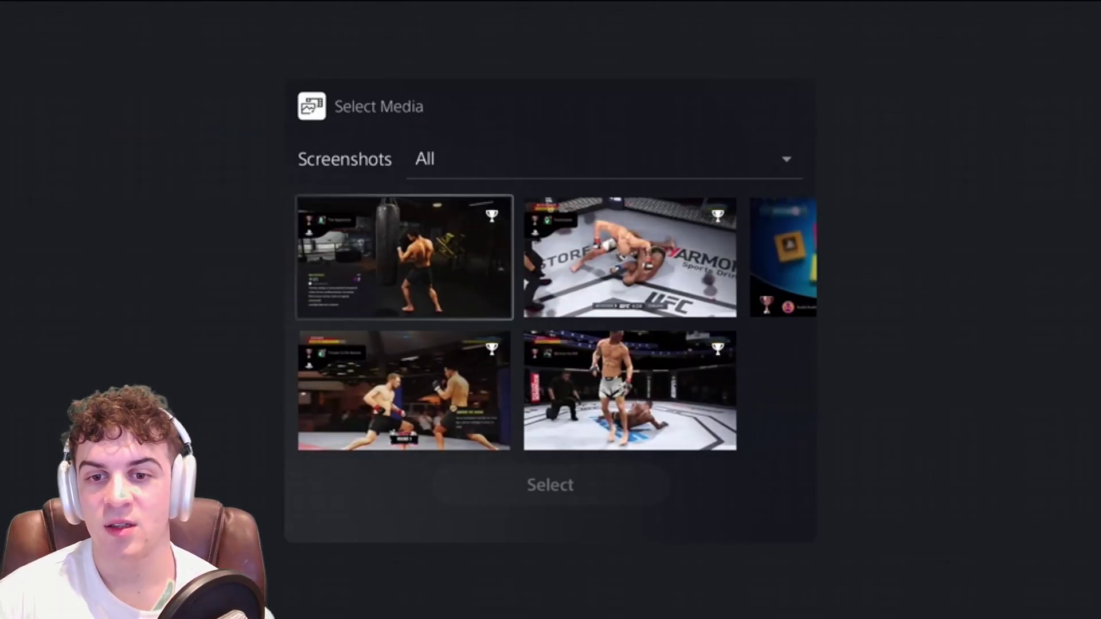
key(Right)
key(Left)
key(Left)
key(Left)
key(Left)
key(Left)
key(Left)
key(Left)
key(Left)
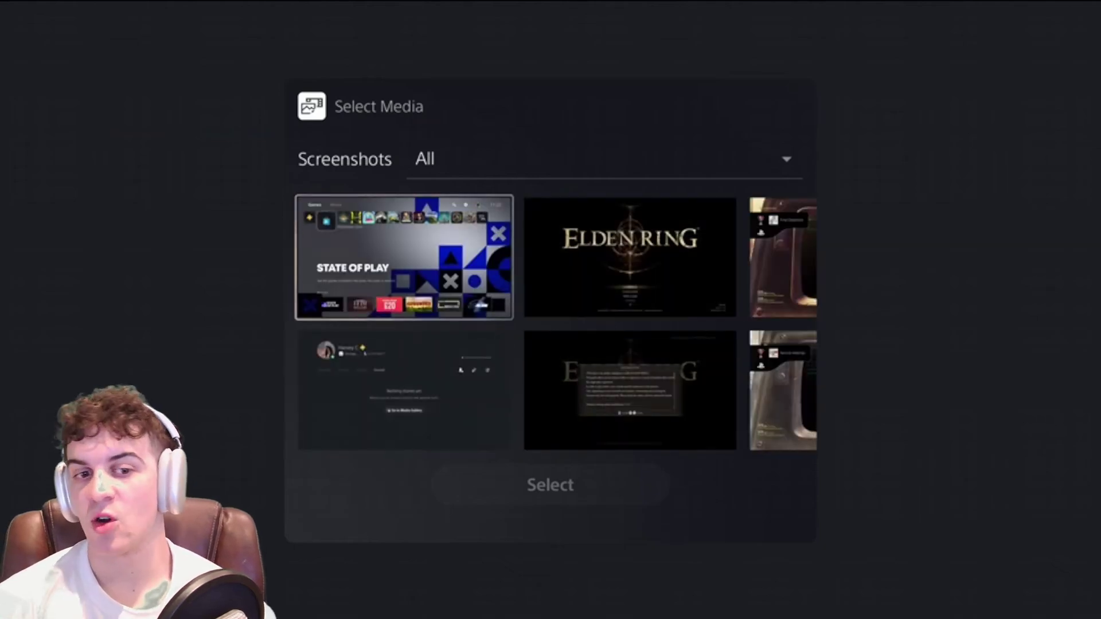
key(Down)
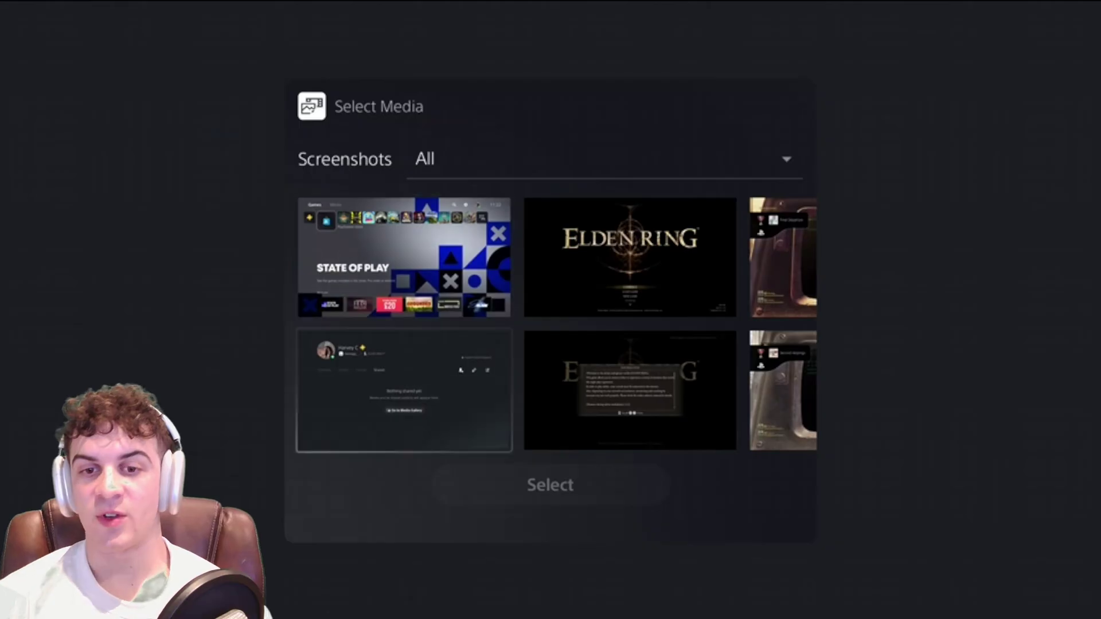
key(Up)
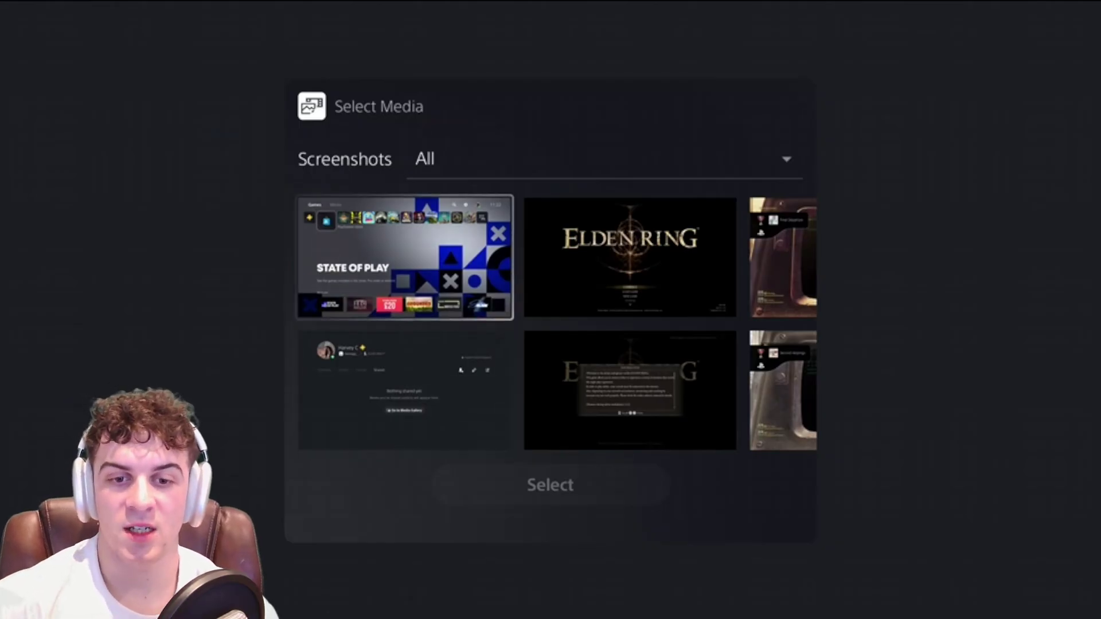
key(Escape)
key(Escape)
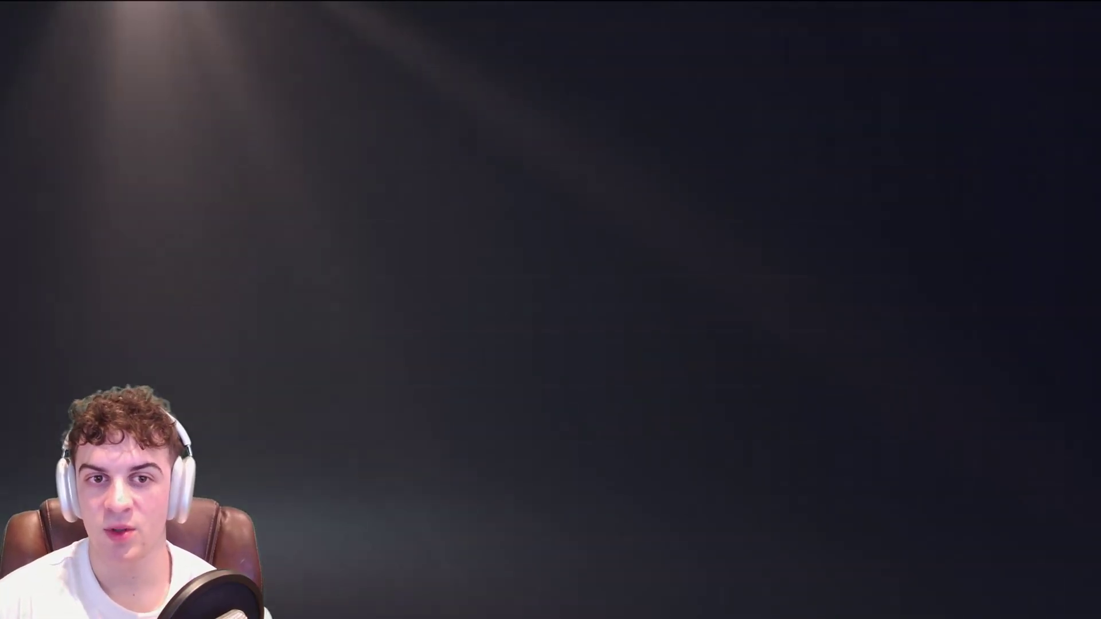
key(Escape)
key(Escape)
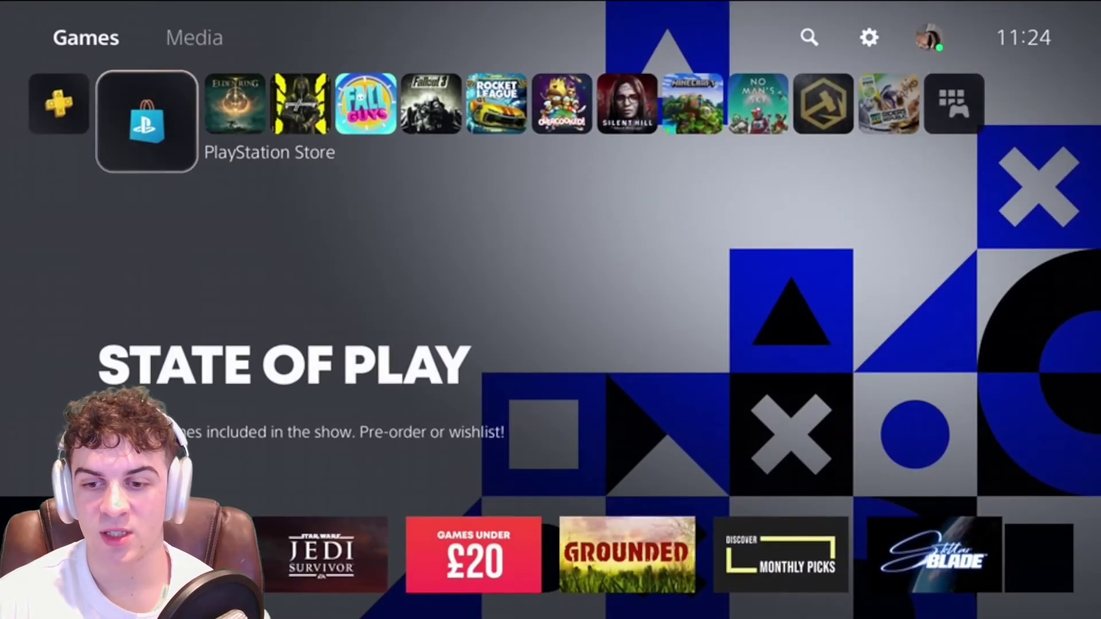
- Open the most recent message conversation in Game Base
key(Home)
key(Down)
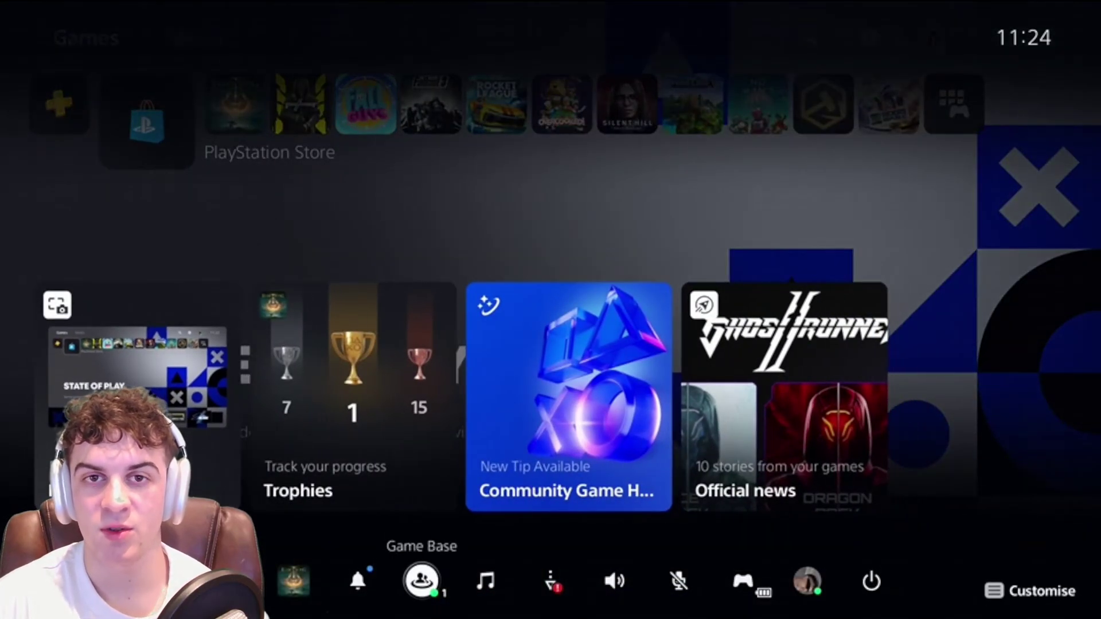
key(Return)
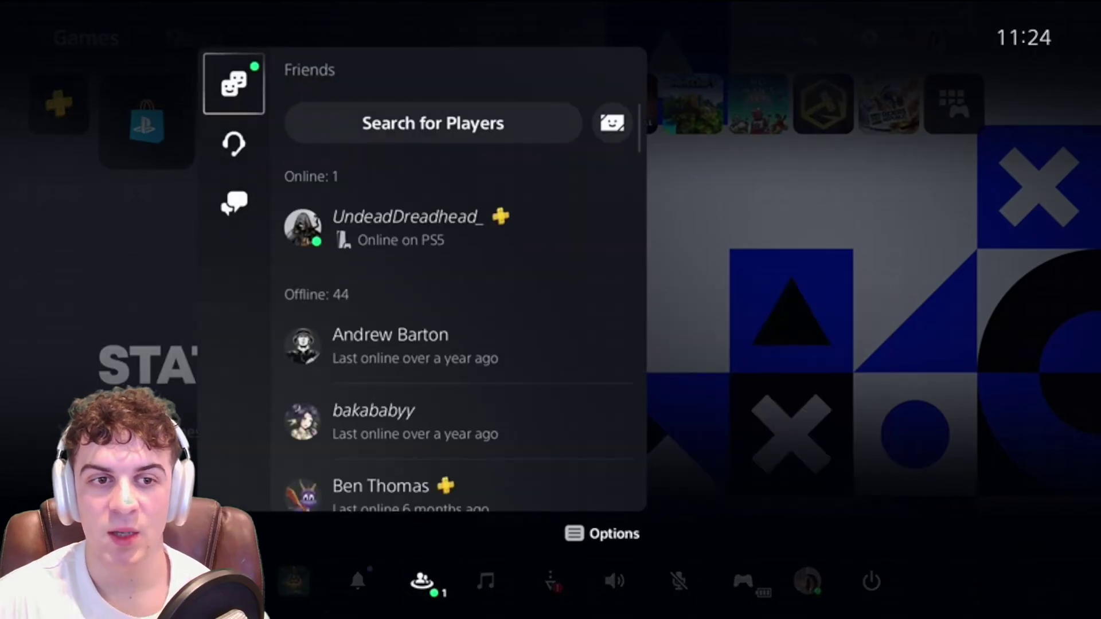
key(Down)
key(Down)
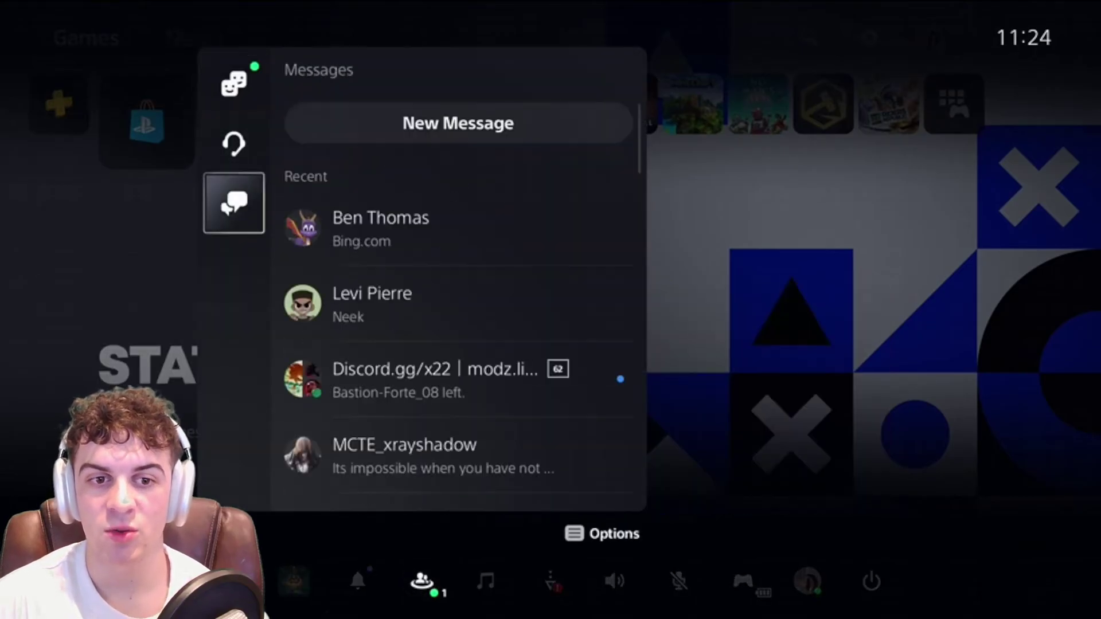
key(Right)
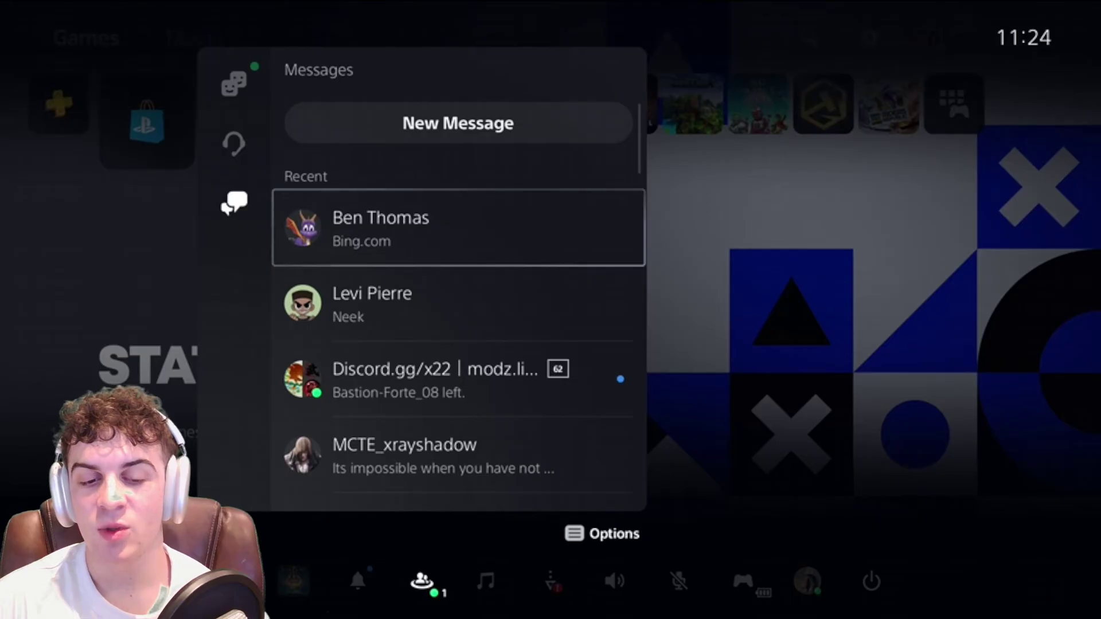
key(Return)
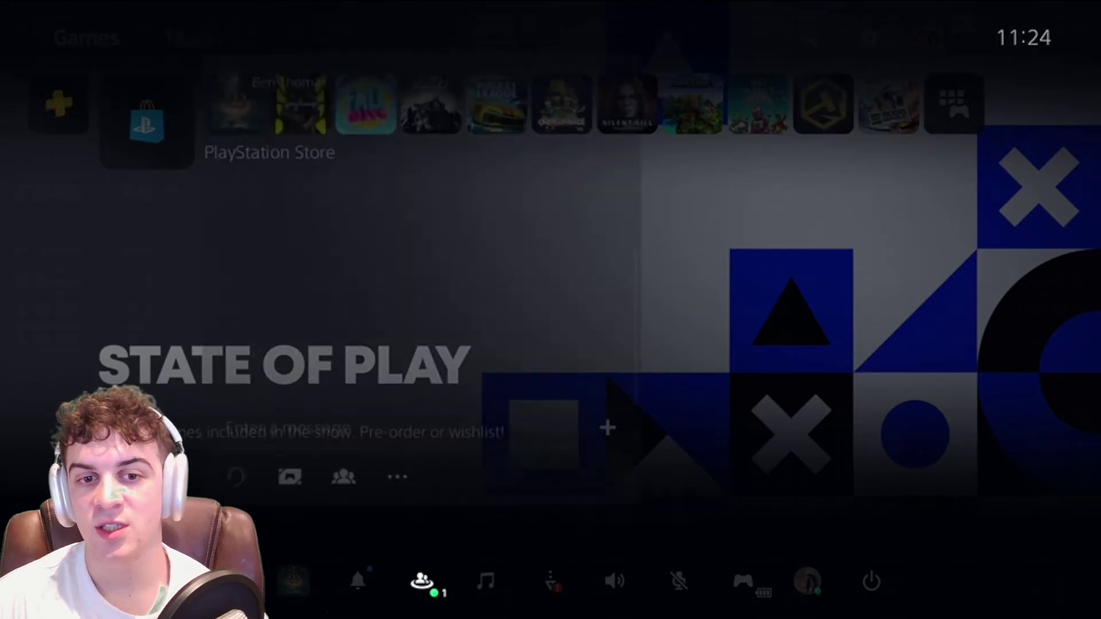
- Open the Bing.com link sent in the conversation
key(Up)
key(Up)
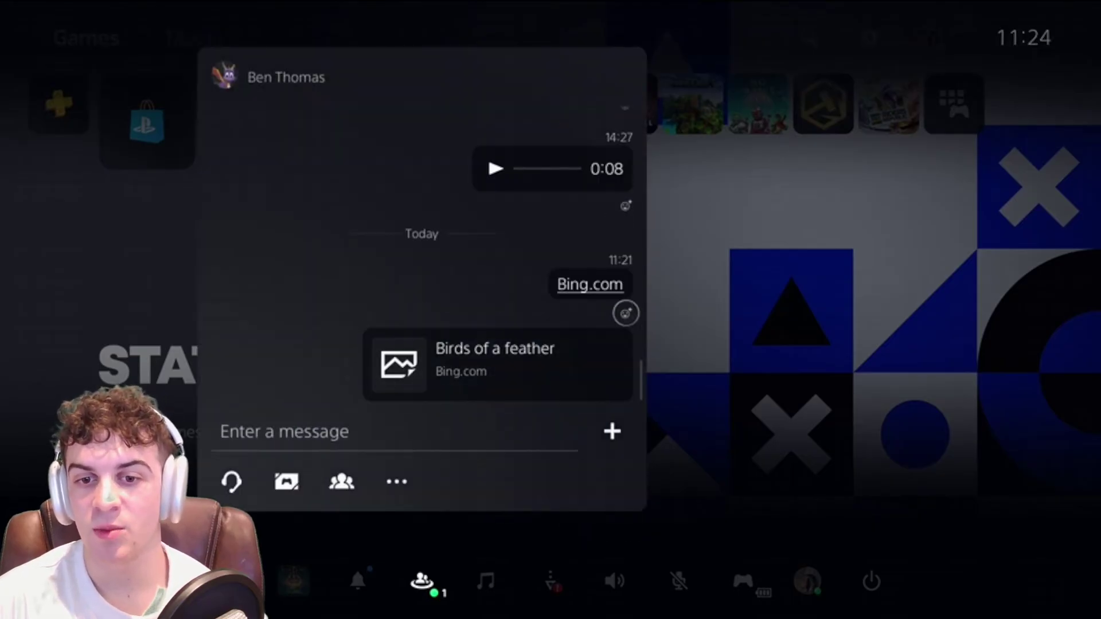
key(Up)
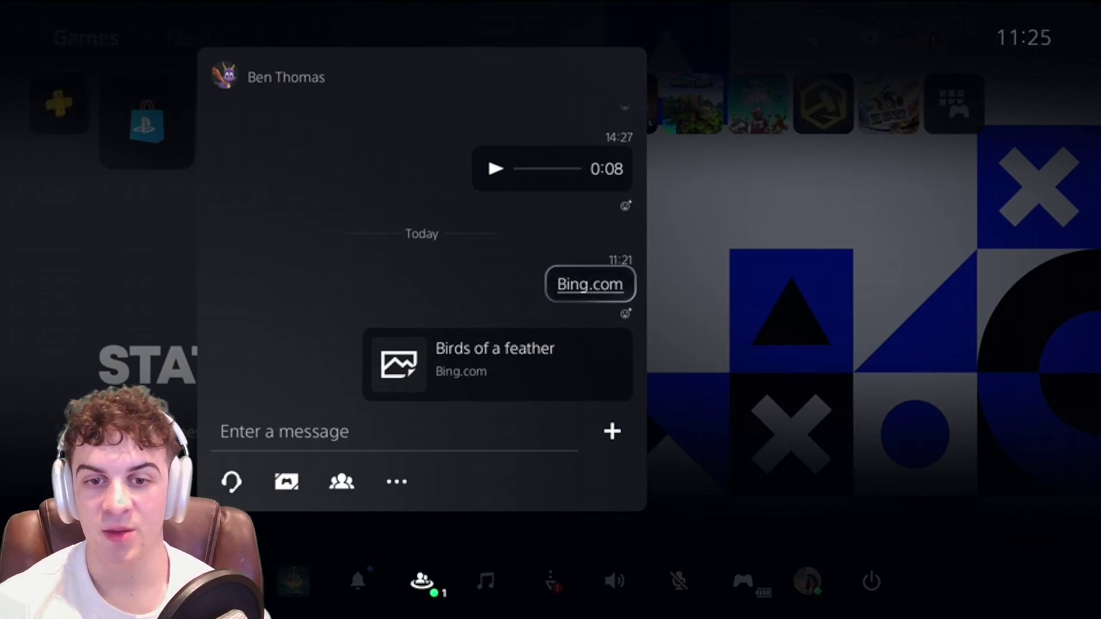
key(Return)
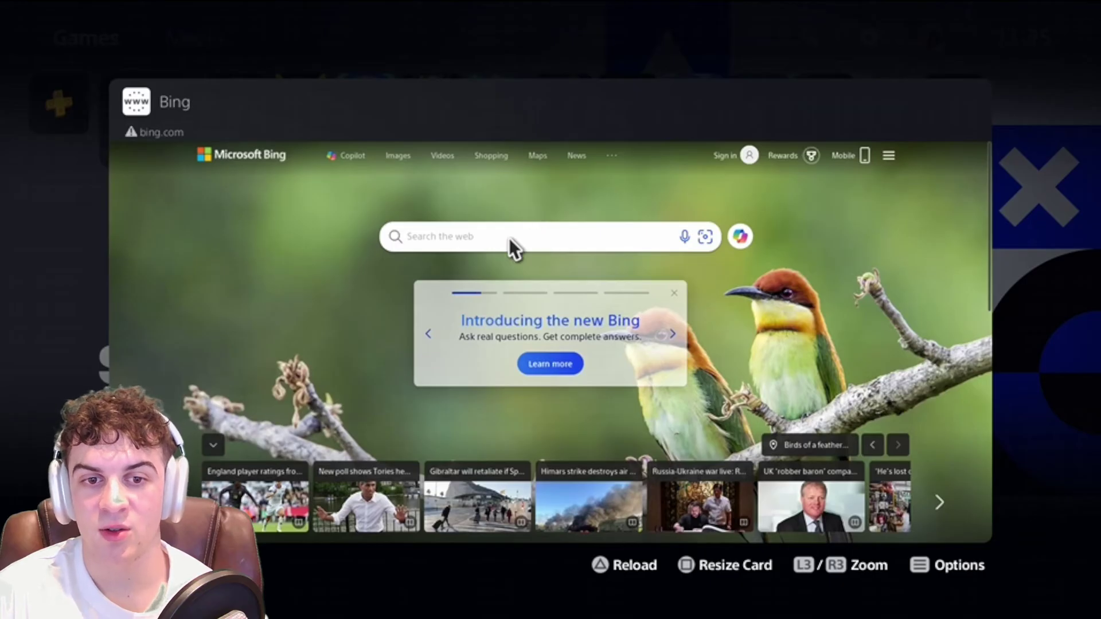
- Enter "car" in the Bing search box
click(485, 238)
key(Left)
key(Left)
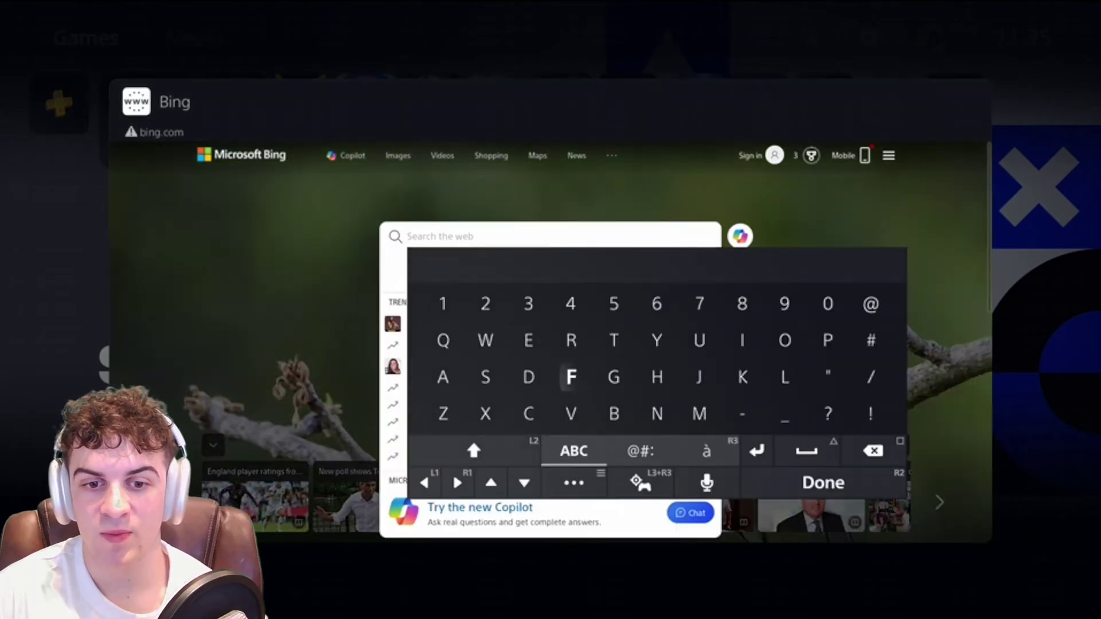
key(Left)
key(Right)
key(Down)
text(c)
key(Left)
key(Left)
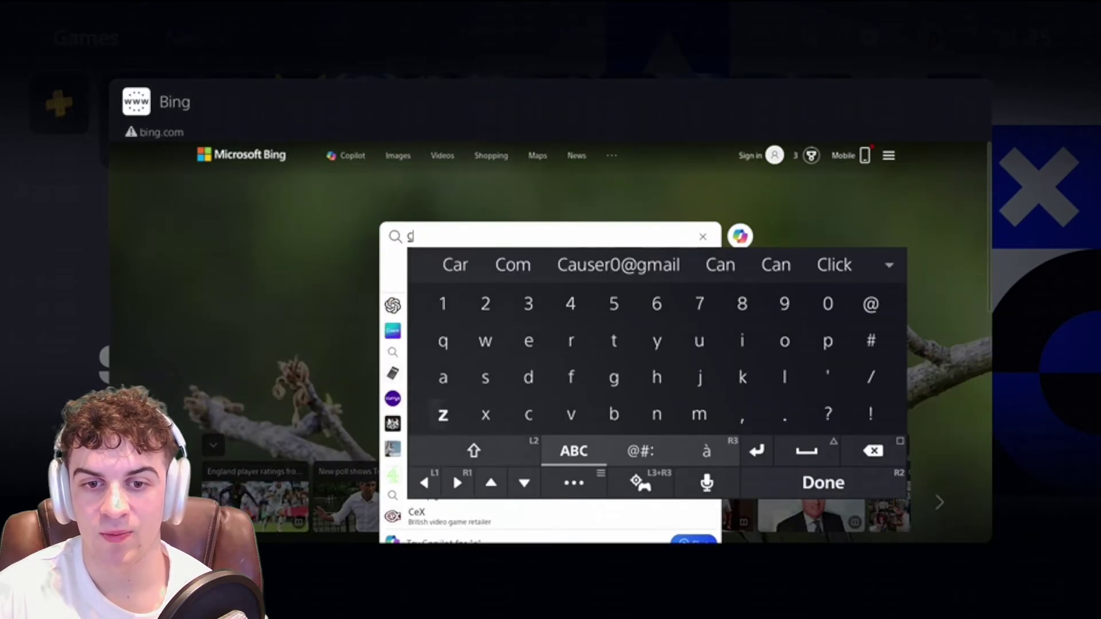
key(Up)
text(a)
key(Up)
key(Right)
key(Right)
key(Right)
text(r)
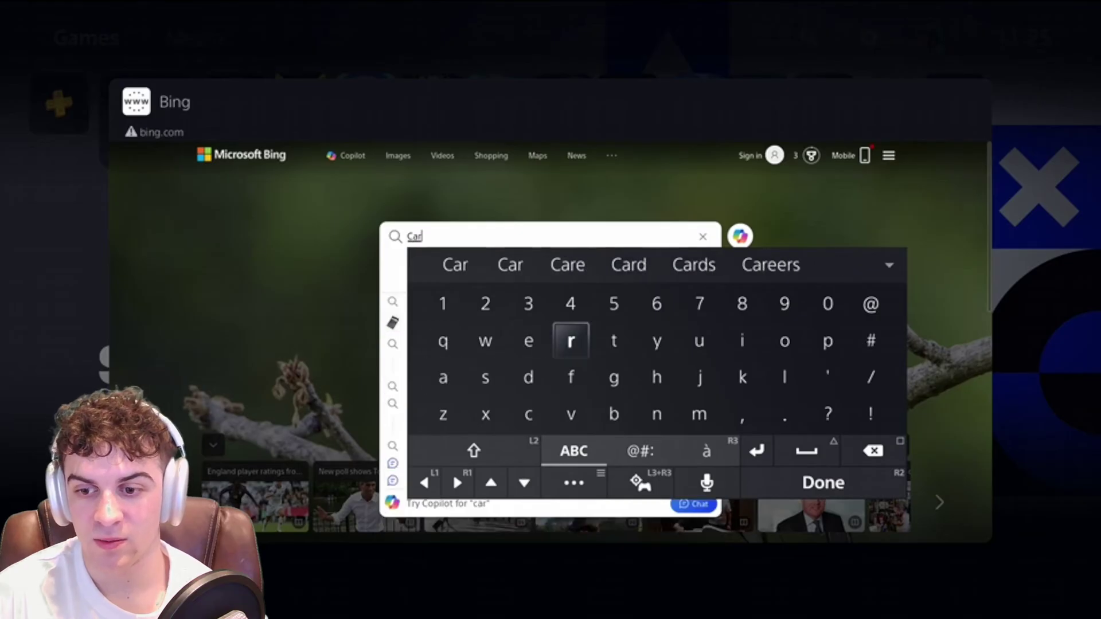
- Close the on-screen keyboard and bring up Bing image results for "car"
key(Escape)
key(Tab)
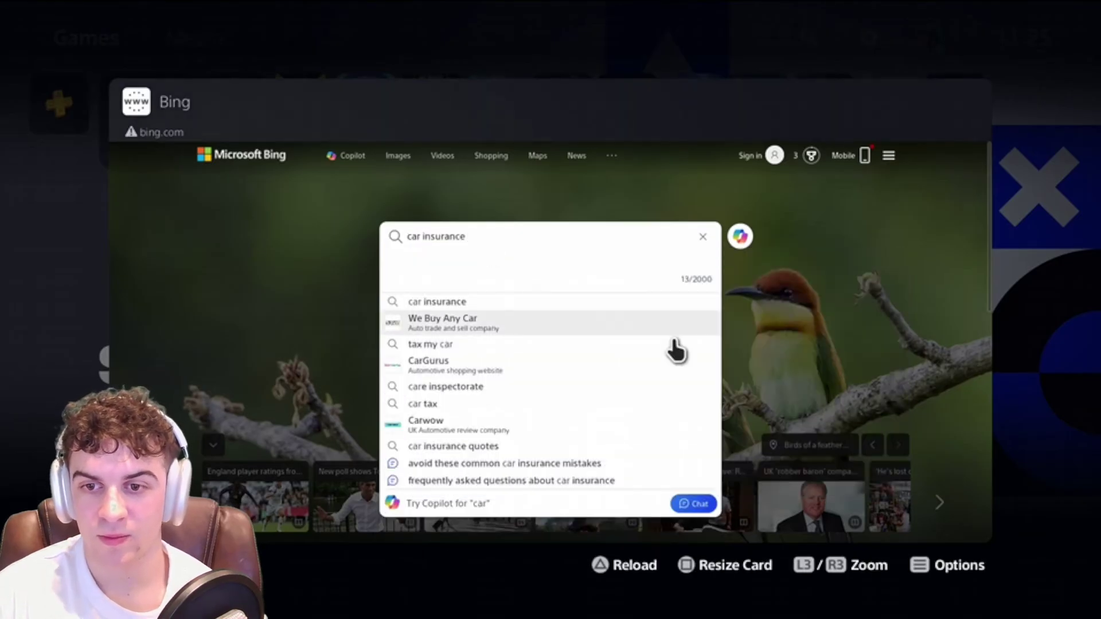
key(Up)
key(Up)
key(Up)
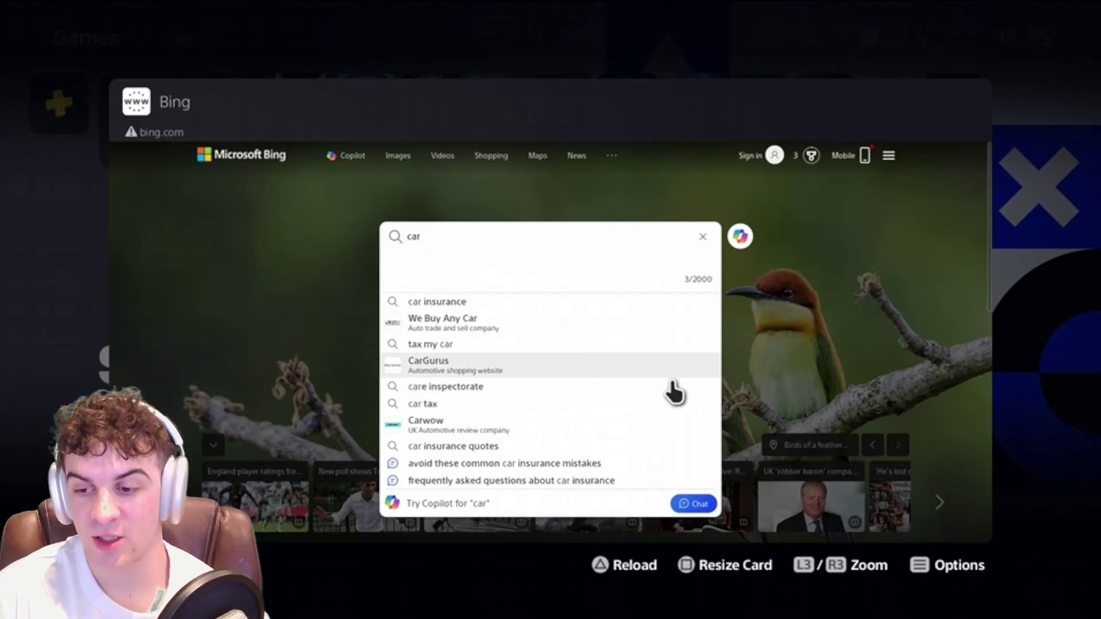
key(Return)
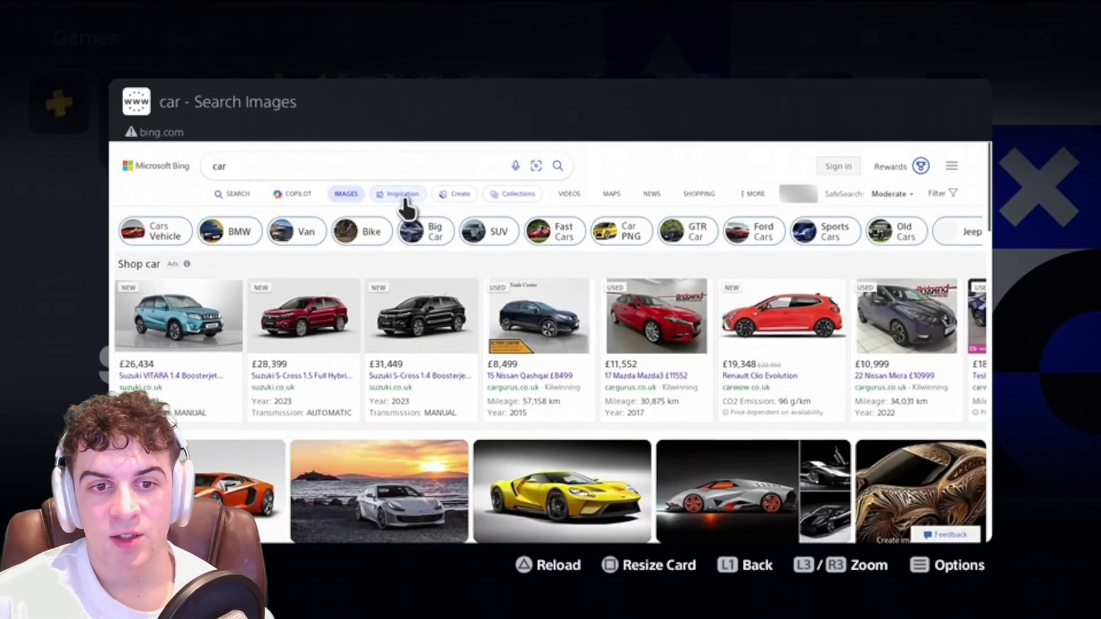
- Find the sunset wallpaper of a red McLaren among the image results, open it as a standalone image and enlarge it
scroll(405, 209, down, 5)
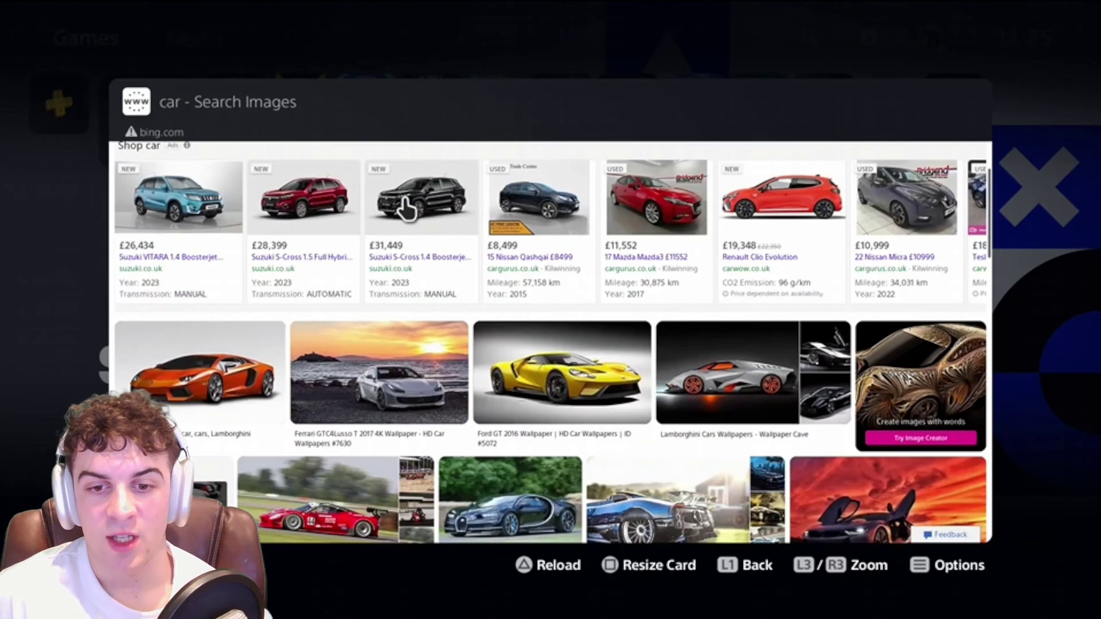
scroll(417, 285, down, 3)
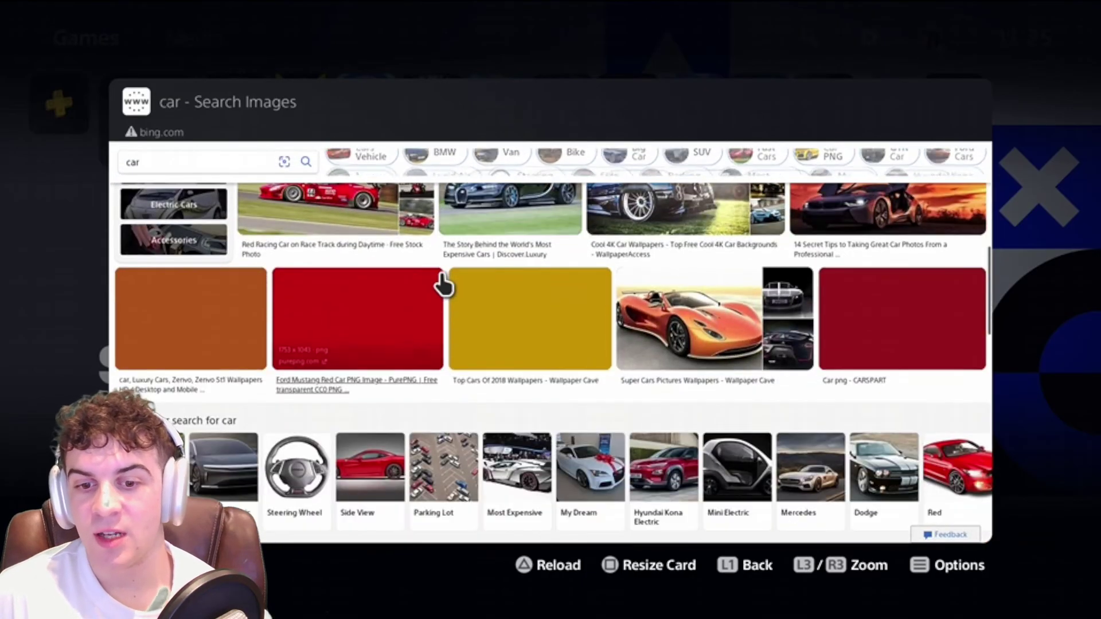
scroll(507, 276, up, 5)
scroll(536, 269, up, 3)
scroll(539, 275, down, 10)
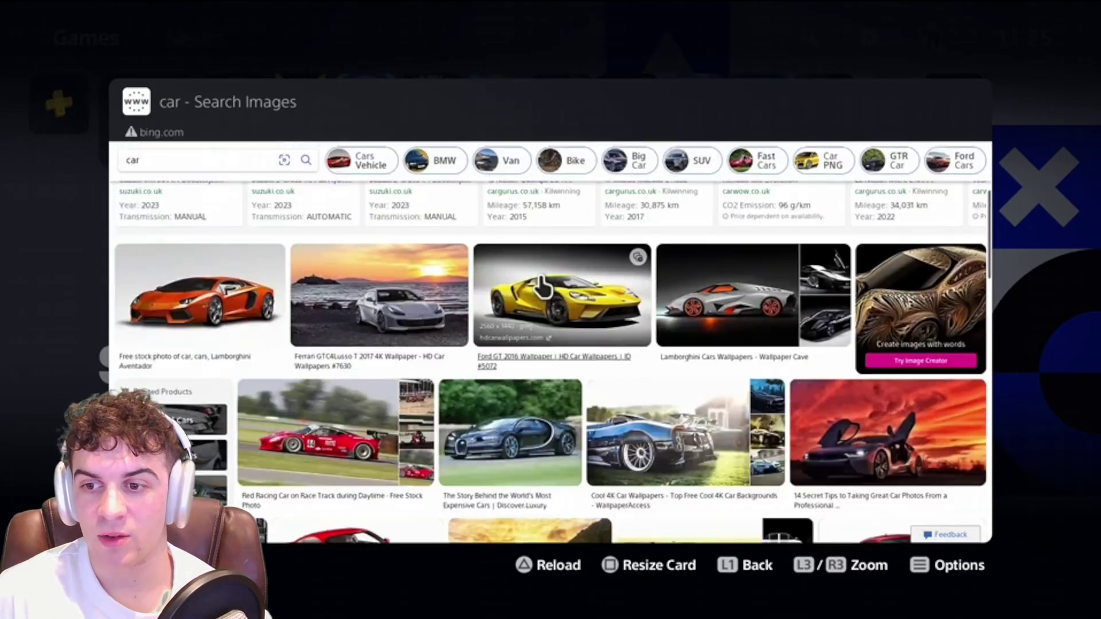
scroll(542, 287, down, 3)
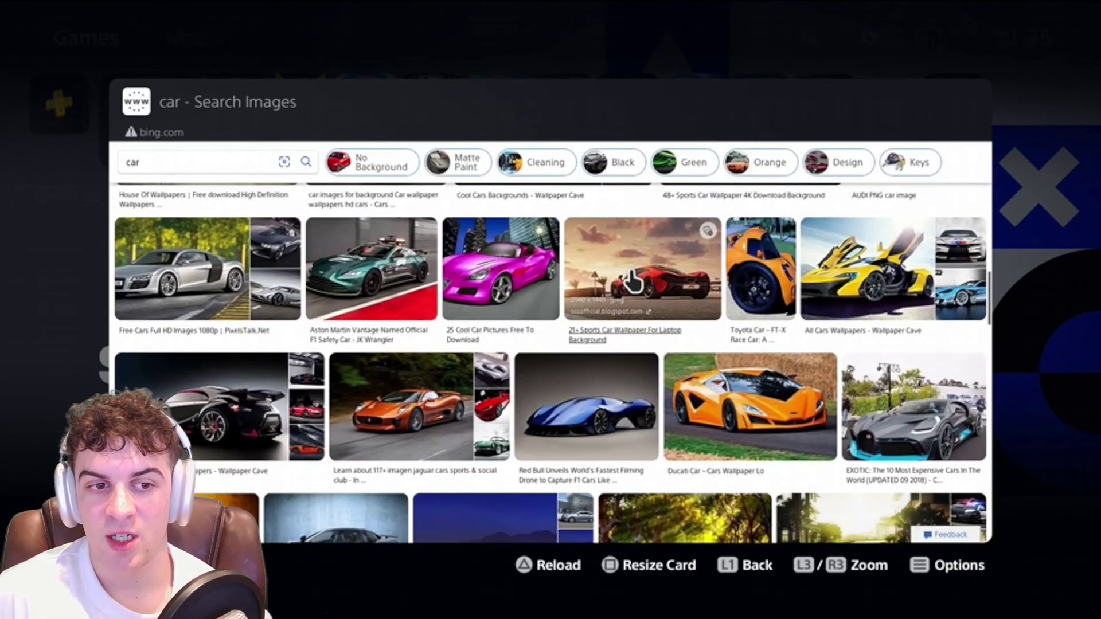
click(632, 281)
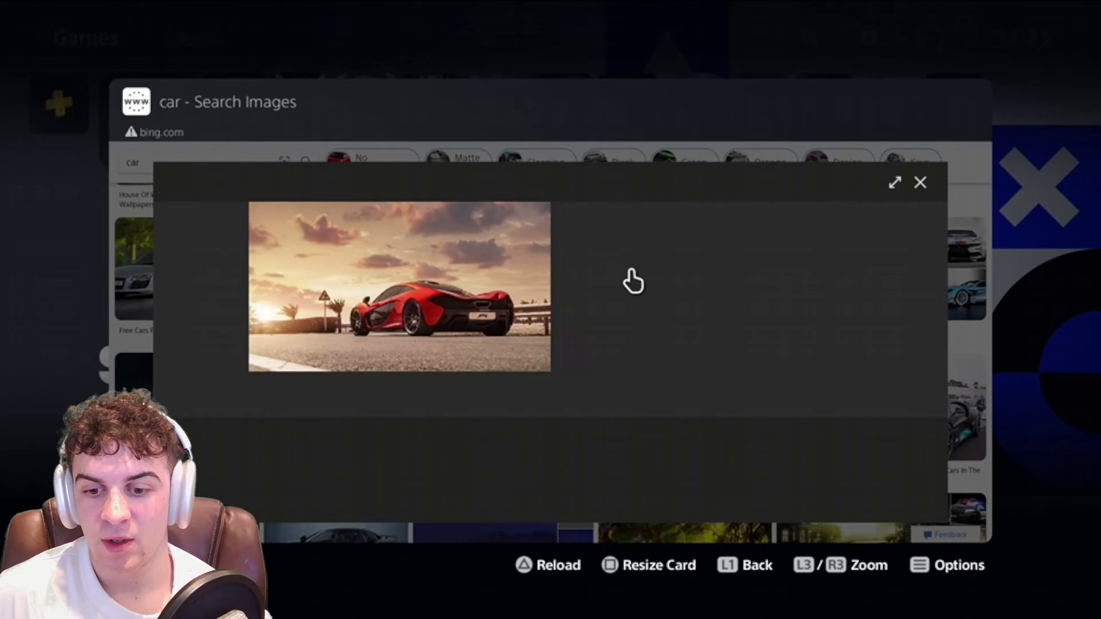
click(486, 304)
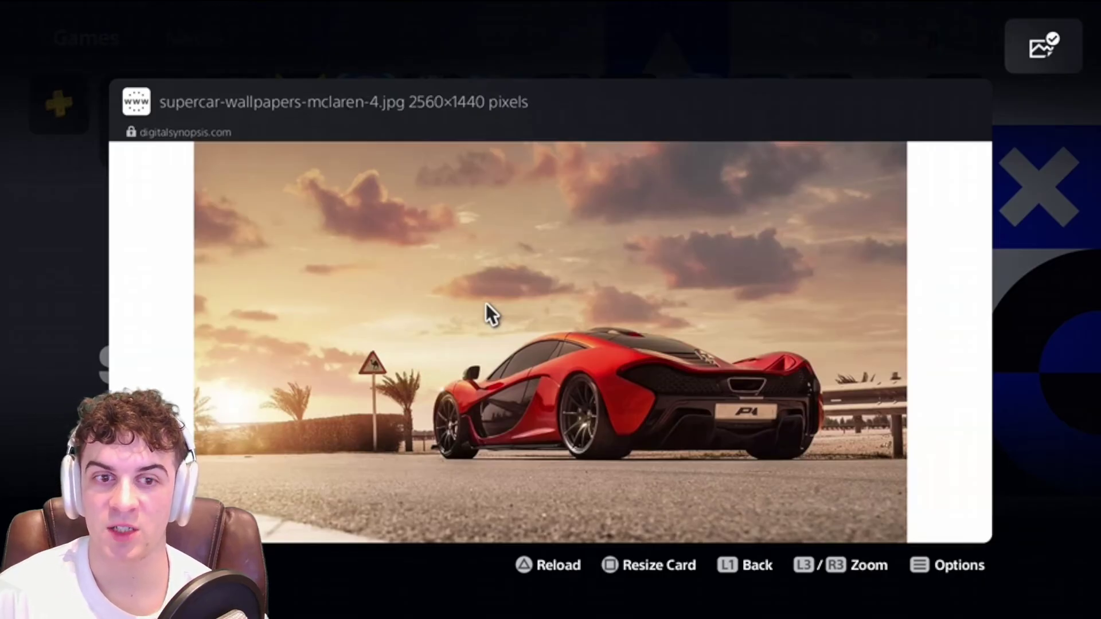
click(486, 303)
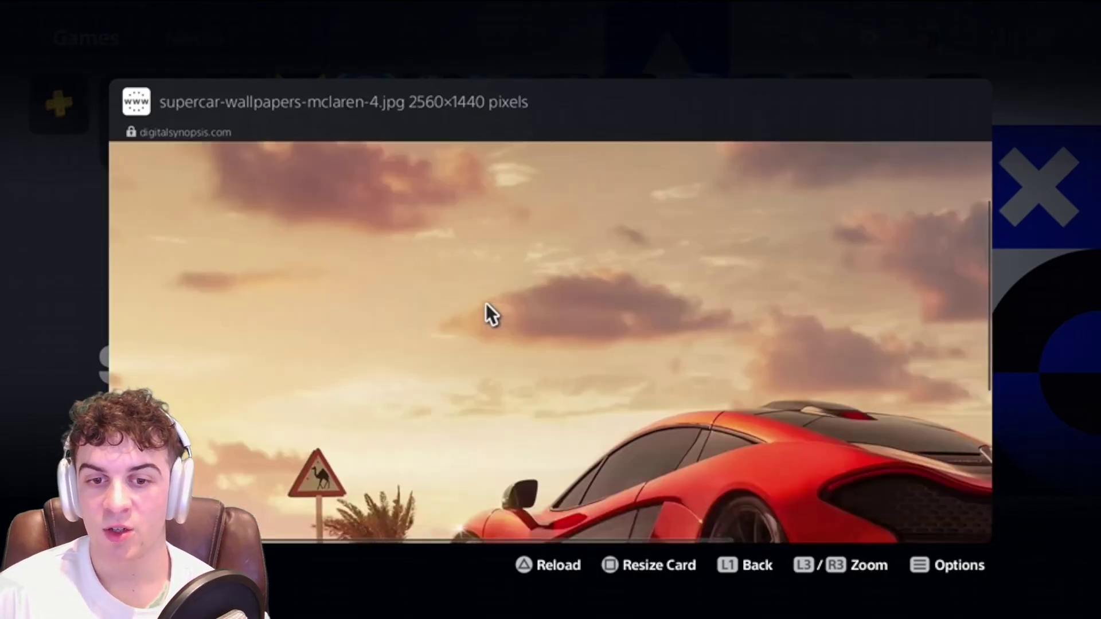
- Leave the enlarged McLaren image and close the web browser to return to the home screen
click(486, 303)
key(alt+Left)
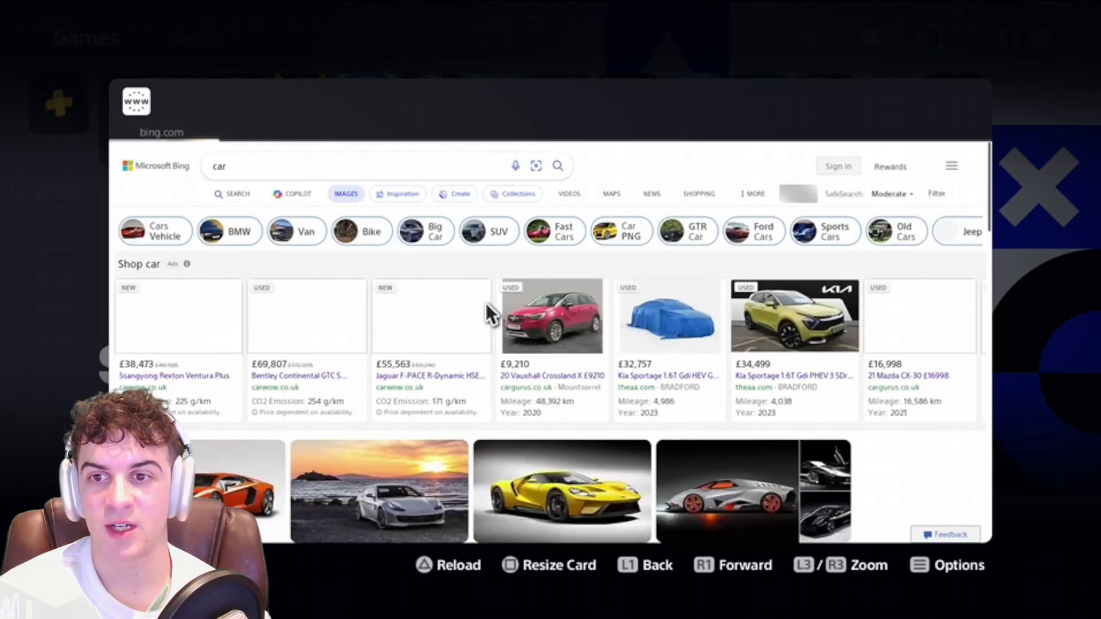
key(alt+Left)
key(Escape)
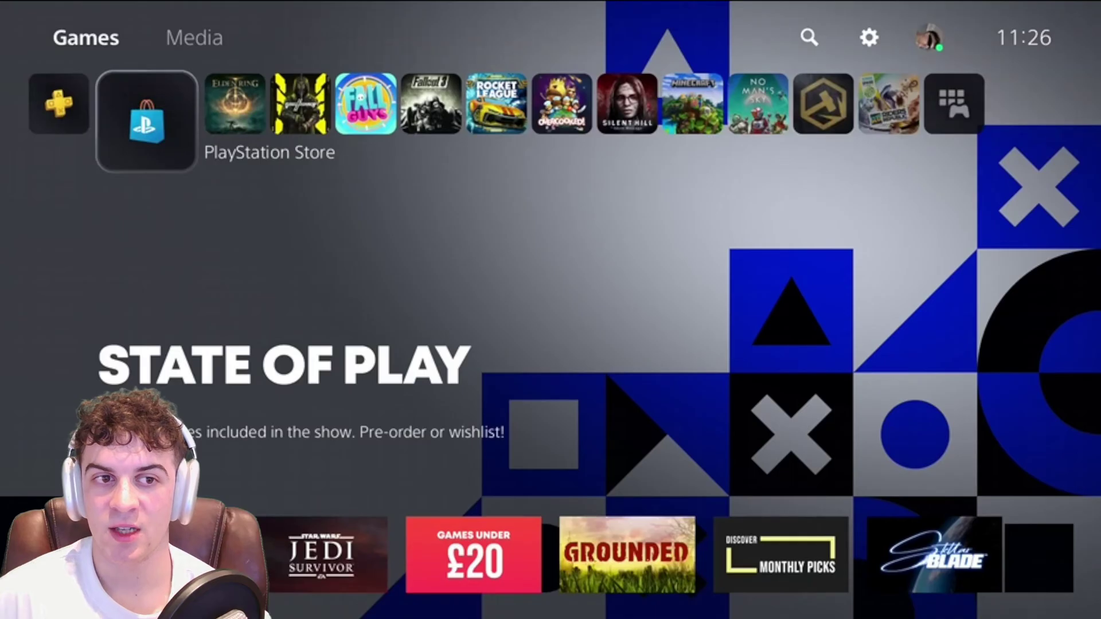
- Open the signed-in user's own profile page from the home screen
key(Up)
key(Right)
key(Right)
key(Right)
key(Right)
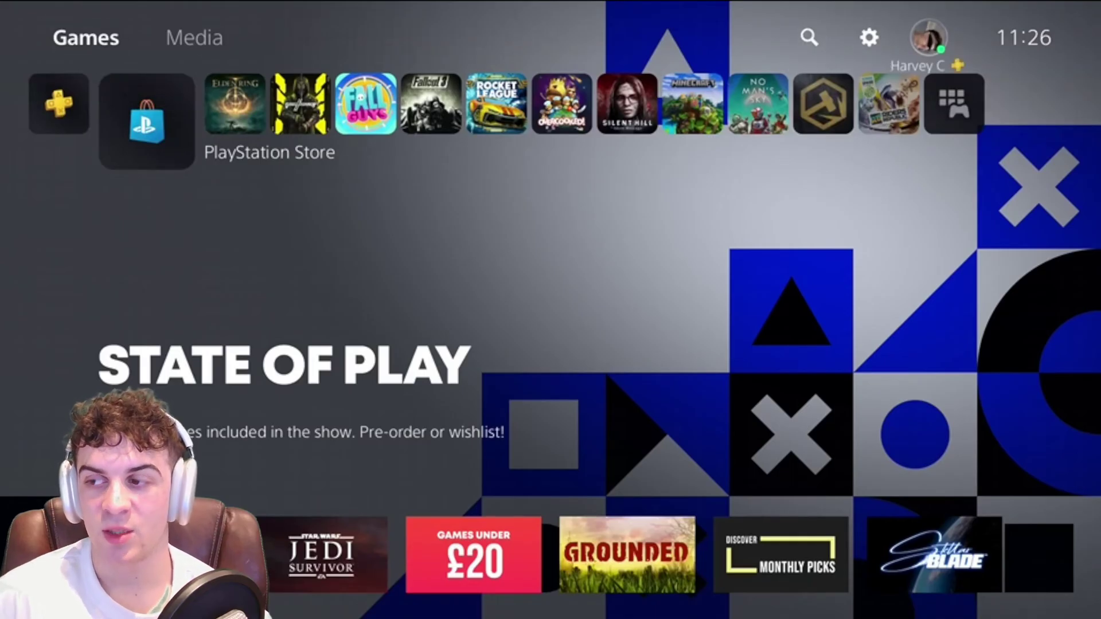
key(Return)
key(Down)
key(Return)
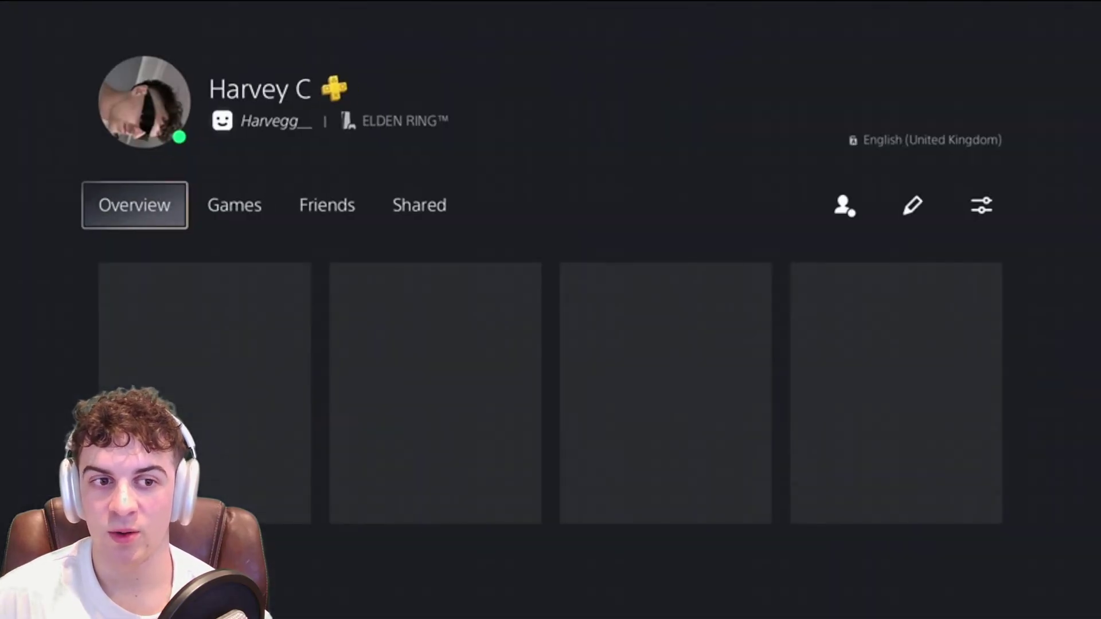
- Start editing the profile and open its Cover Image setting
key(Right)
key(Right)
key(Right)
key(Right)
key(Right)
key(Return)
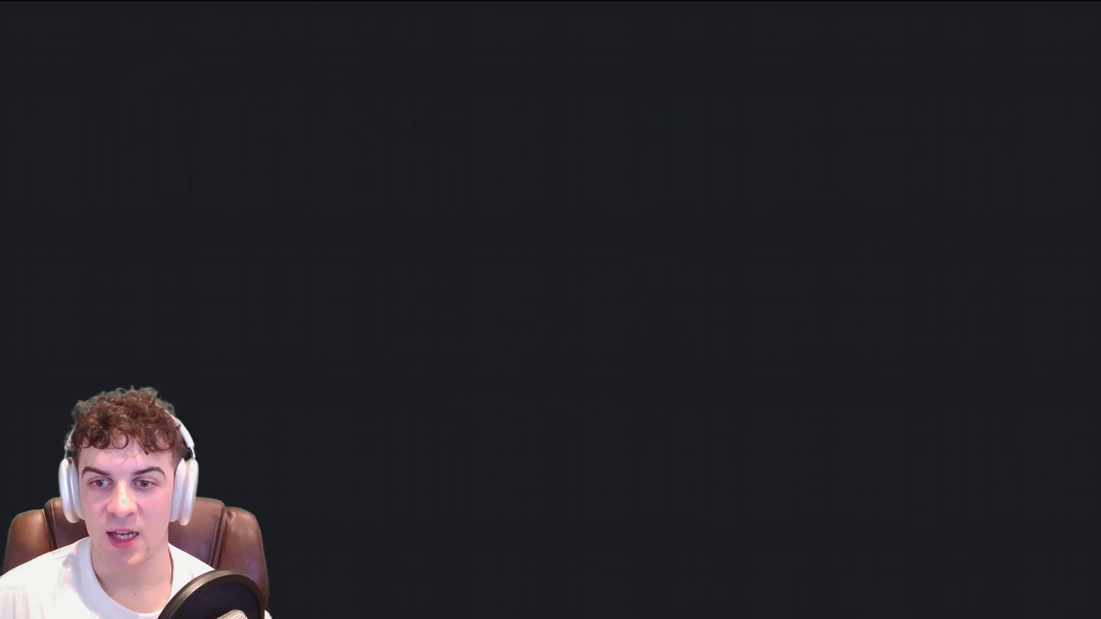
key(Down)
key(Down)
key(Down)
key(Down)
key(Return)
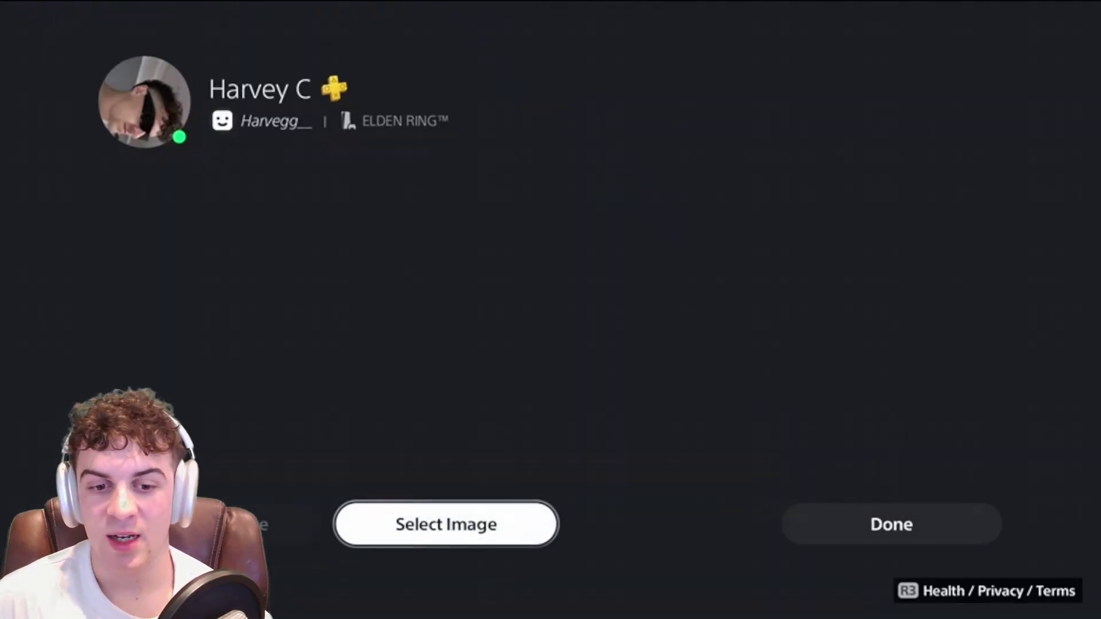
- Choose the screenshot of the red McLaren wallpaper as the cover image
key(Return)
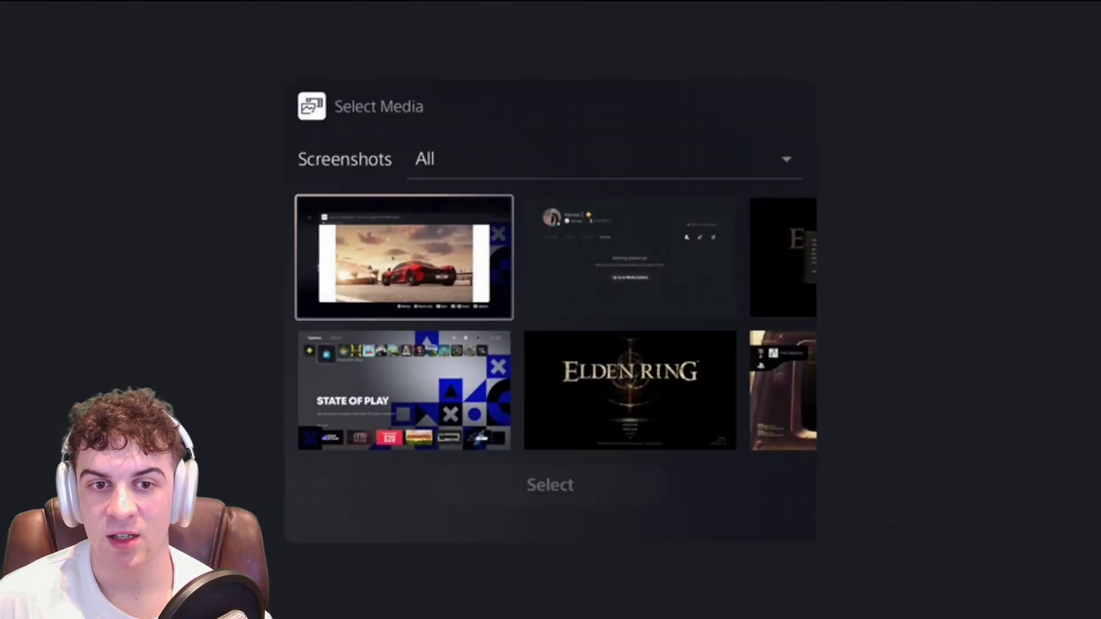
key(Return)
key(Down)
key(Down)
key(Return)
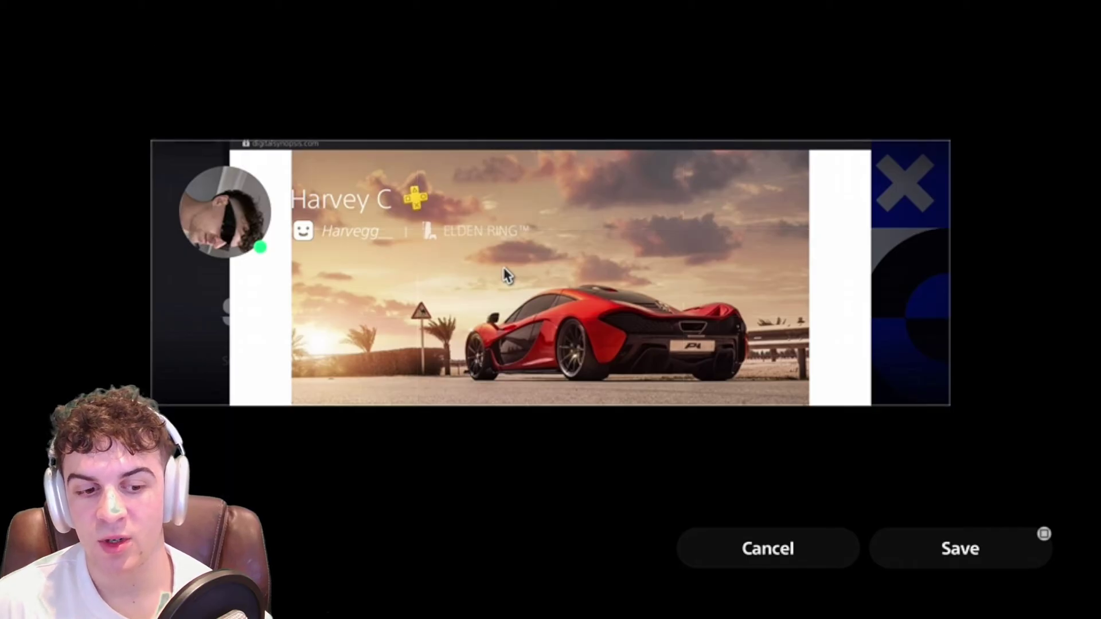
- Enlarge the screenshot in the crop frame until the McLaren picture fills its full width without the white borders
key(Return)
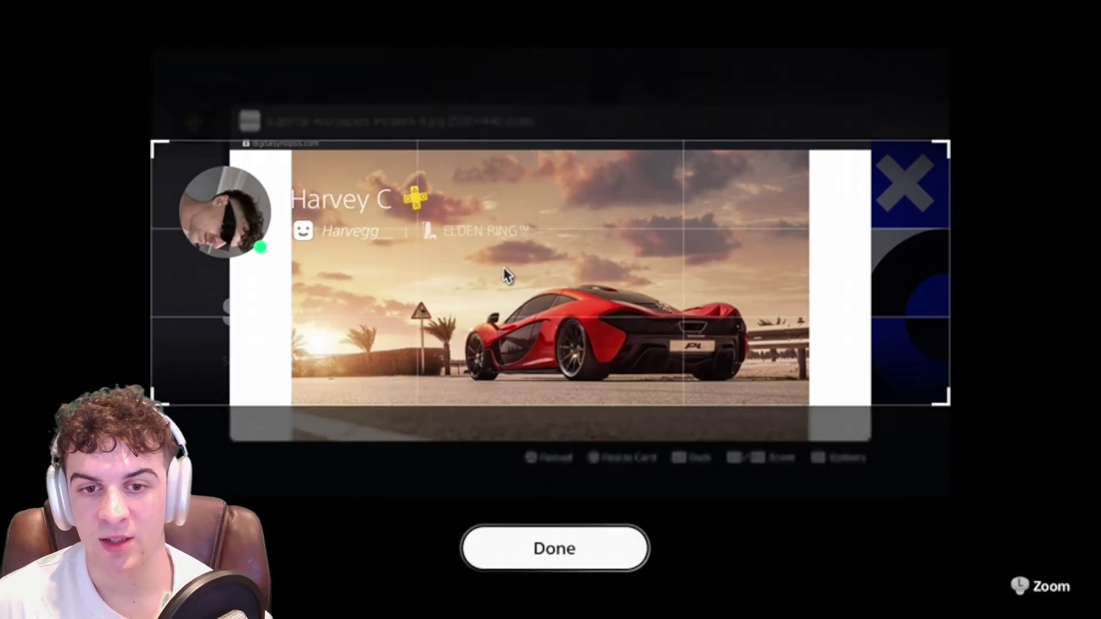
scroll(550, 272, up, 1)
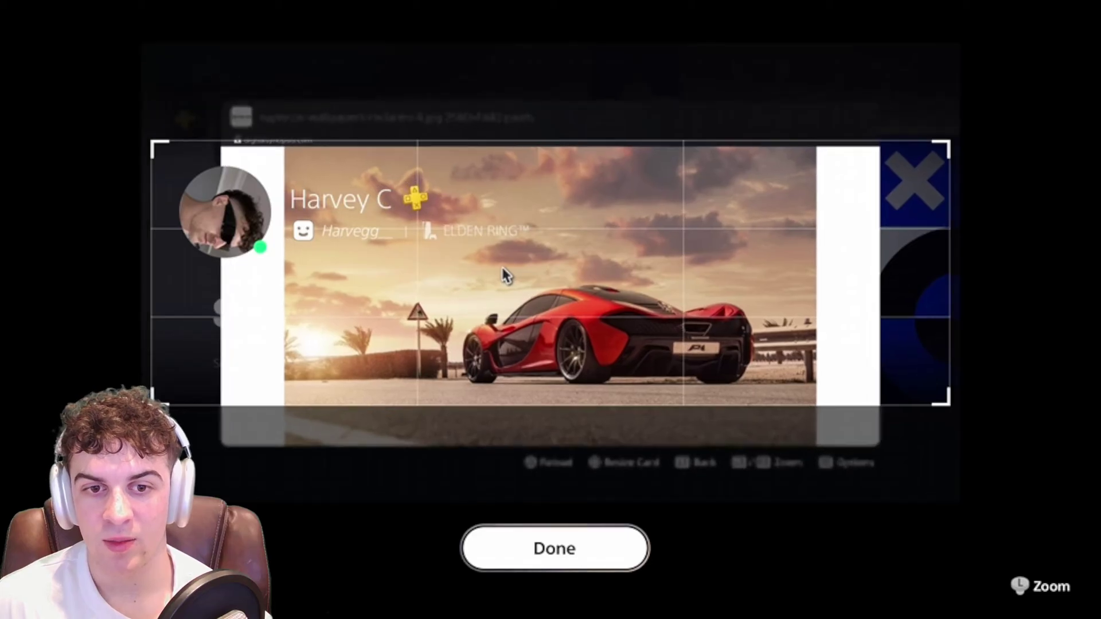
scroll(550, 272, up, 5)
scroll(477, 265, up, 2)
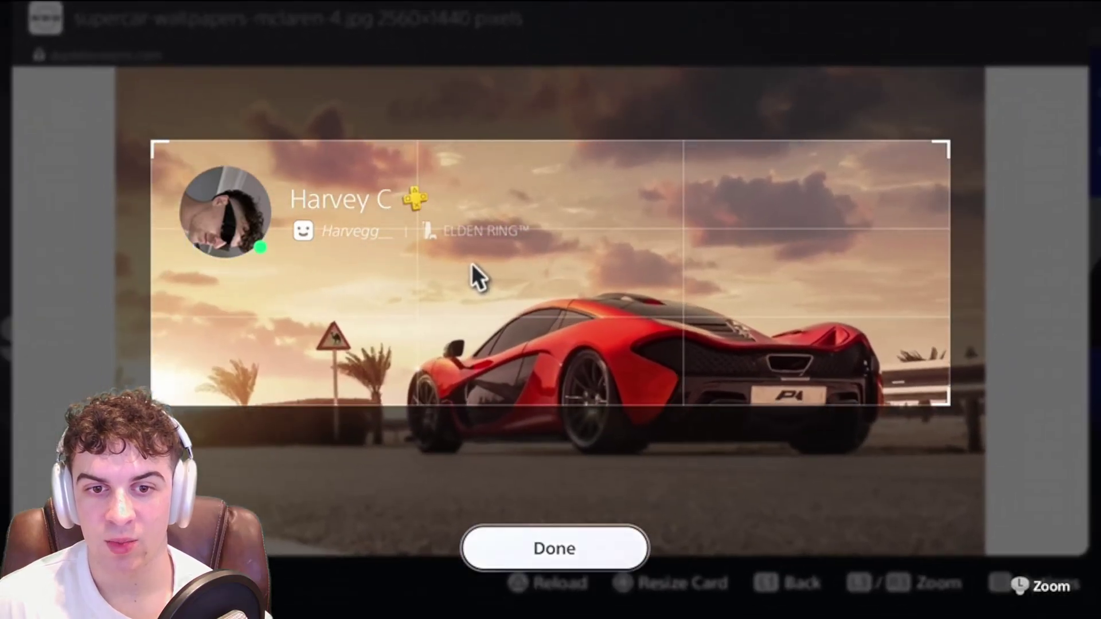
scroll(477, 265, down, 3)
scroll(477, 265, up, 1)
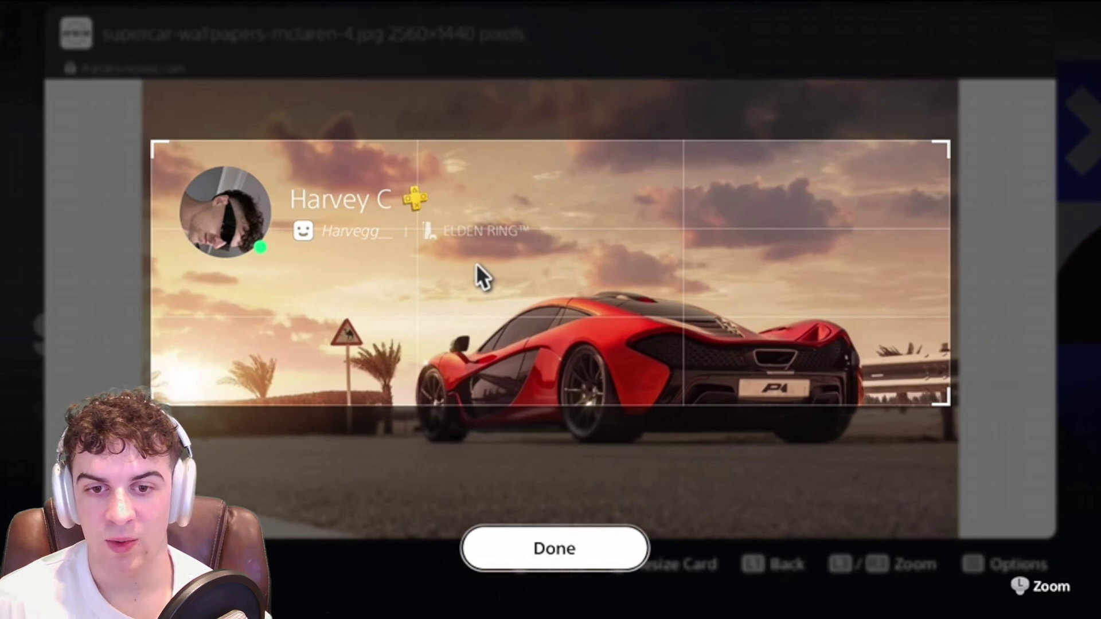
key(Return)
- Reposition the image upward in the crop frame so the whole car, including its wheels, is inside
key(Escape)
drag(476, 264, 471, 200)
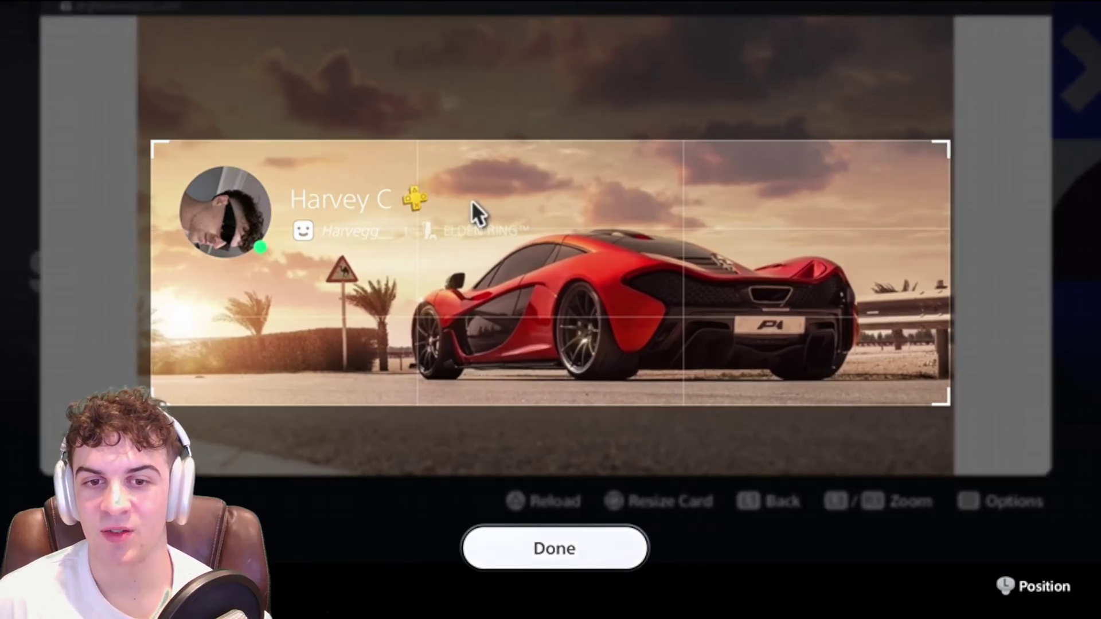
key(Return)
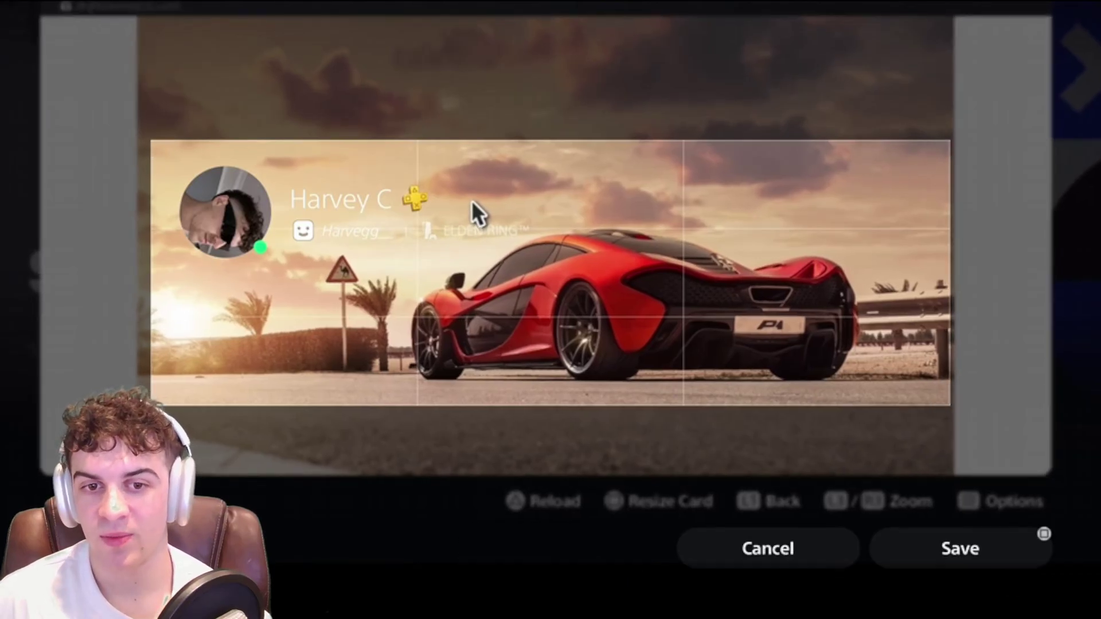
- Save the cropped cover image and finish the cover image setting
key(Right)
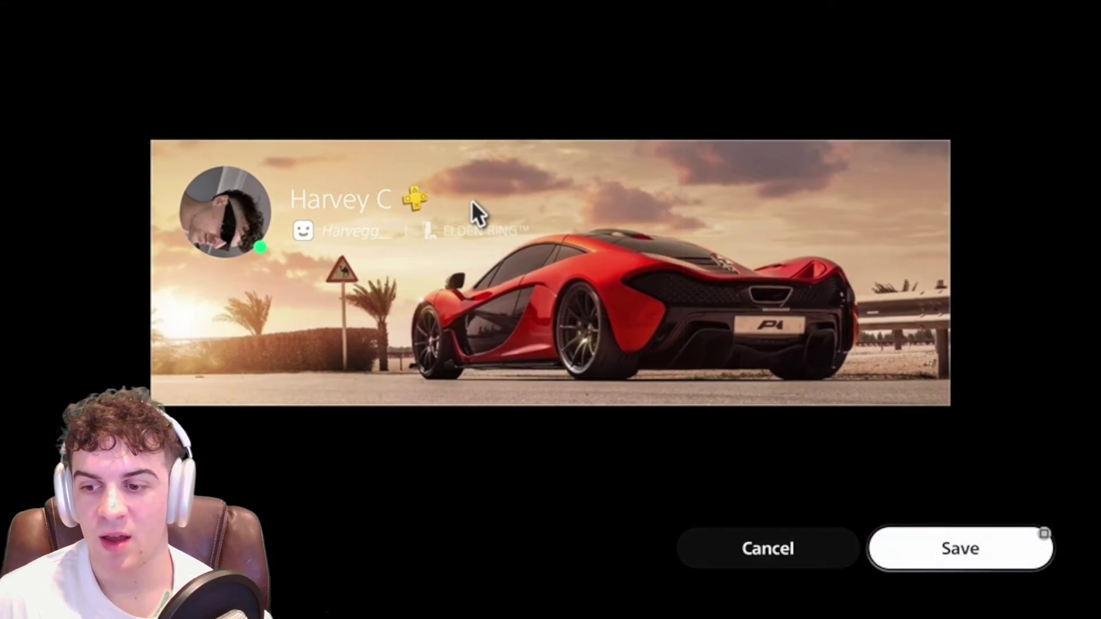
key(Return)
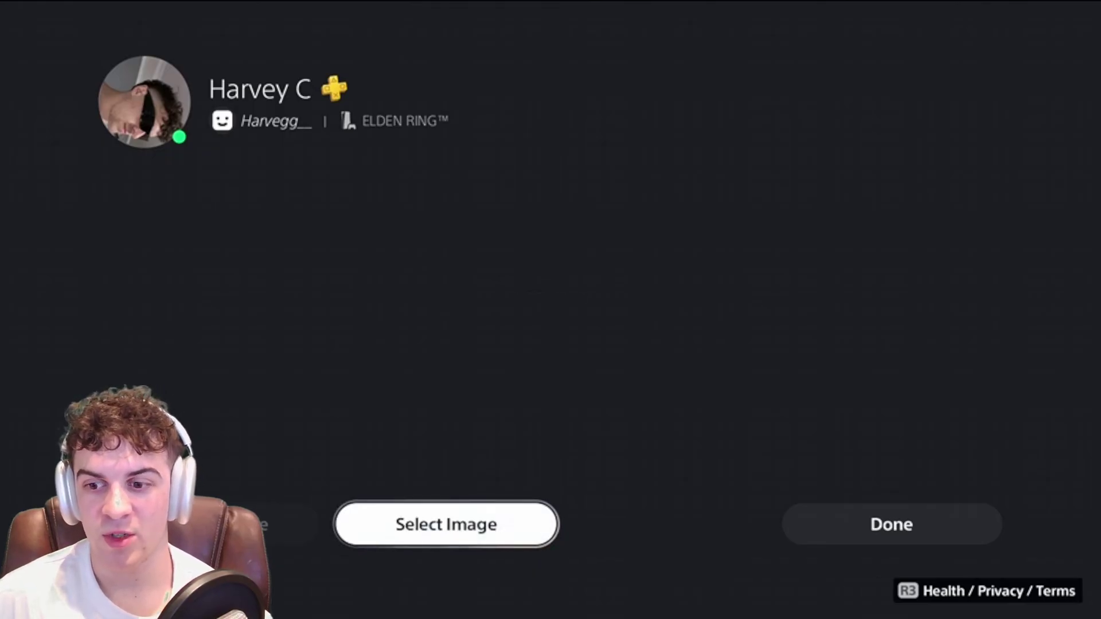
key(Right)
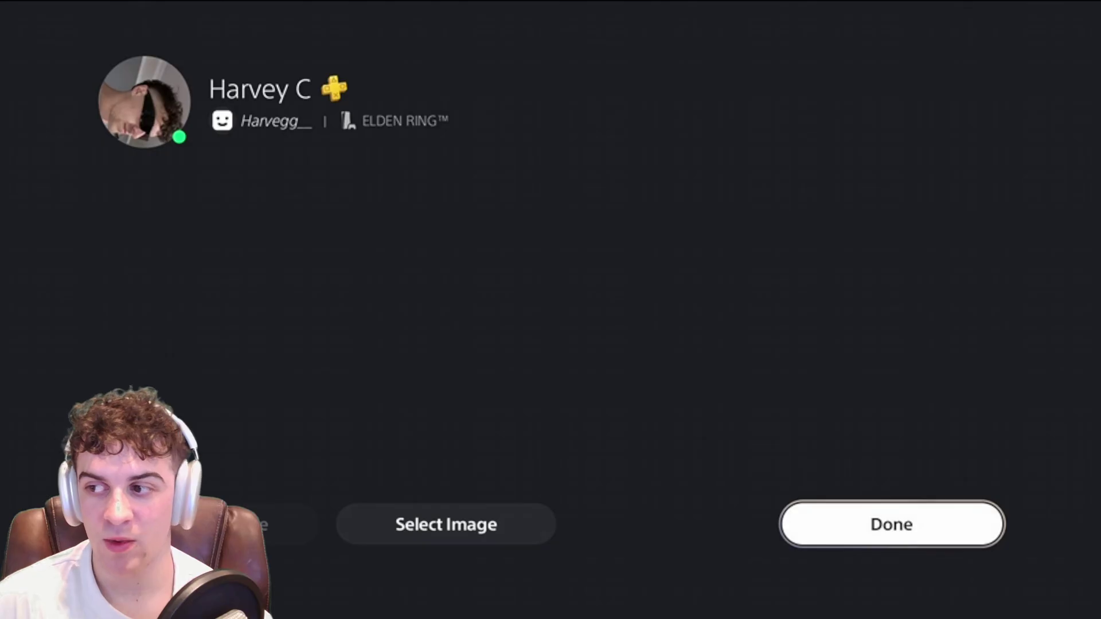
key(Return)
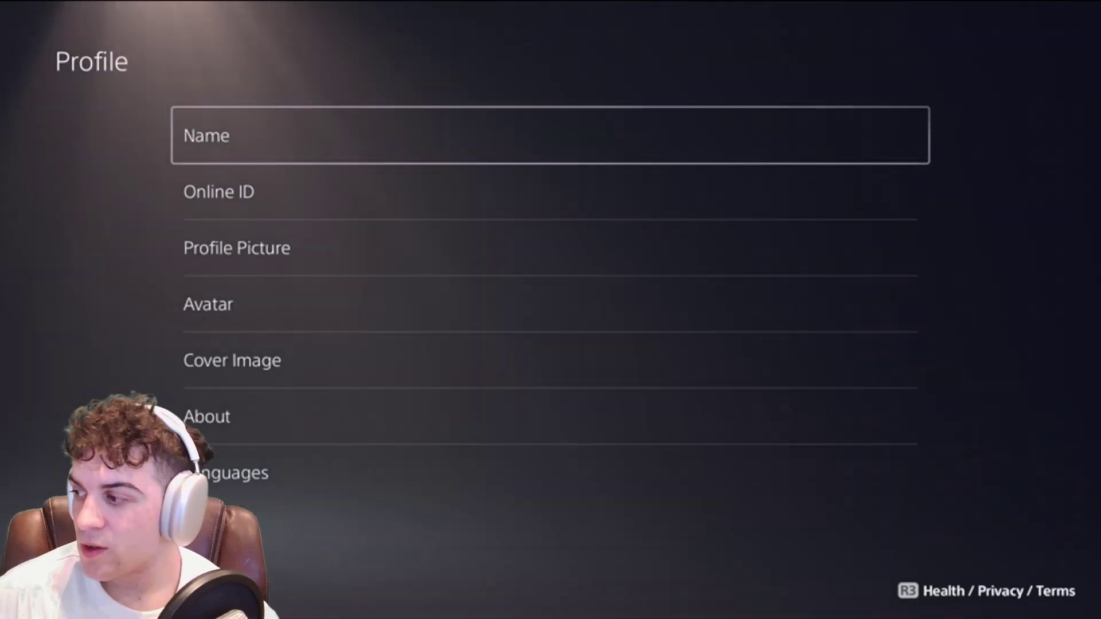
- Go back to the home screen and reopen the profile page to check the new cover image
key(Escape)
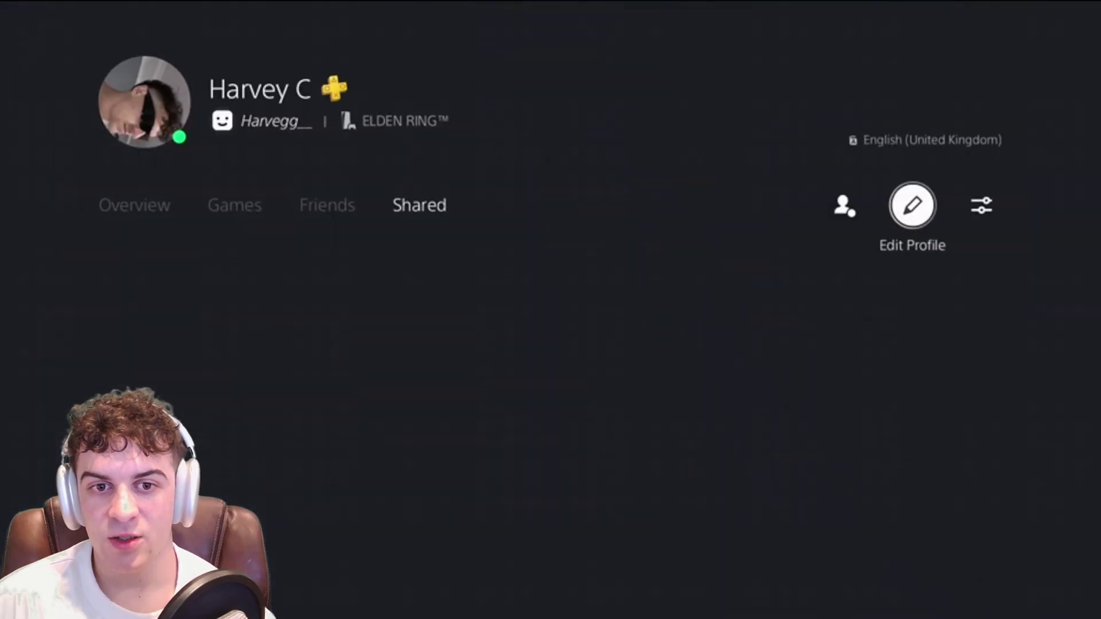
key(Left)
key(Escape)
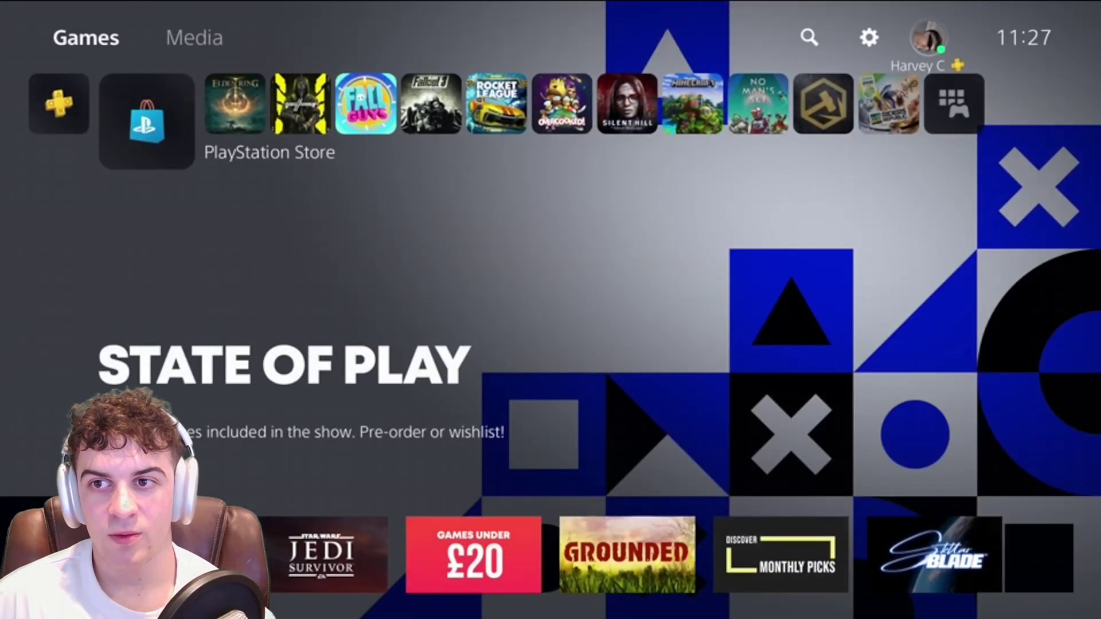
key(Left)
key(Right)
key(Return)
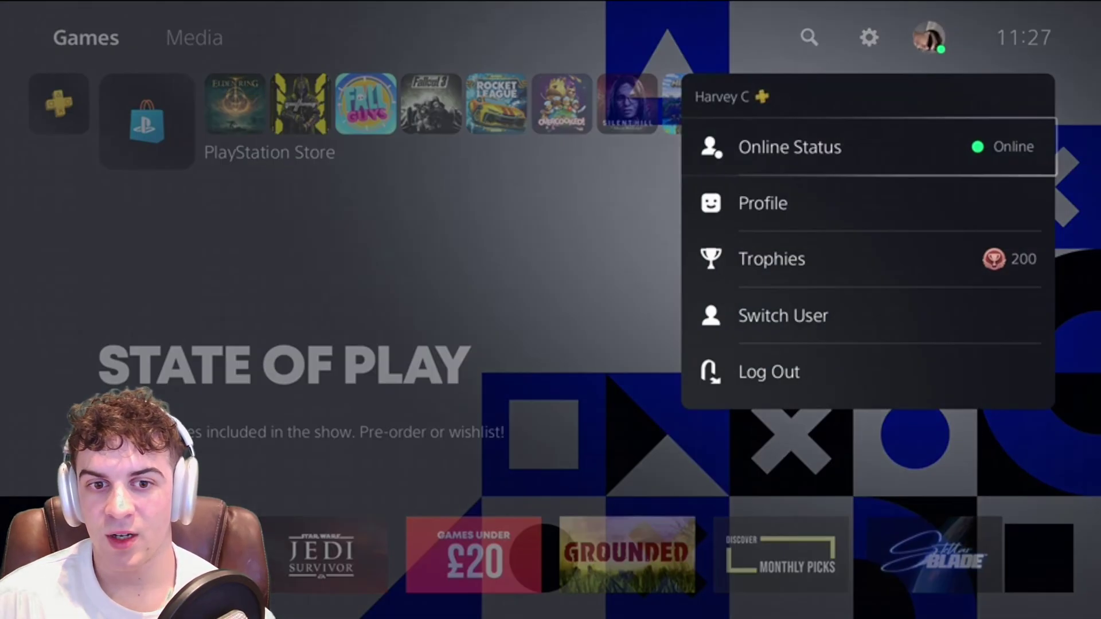
key(Down)
key(Return)
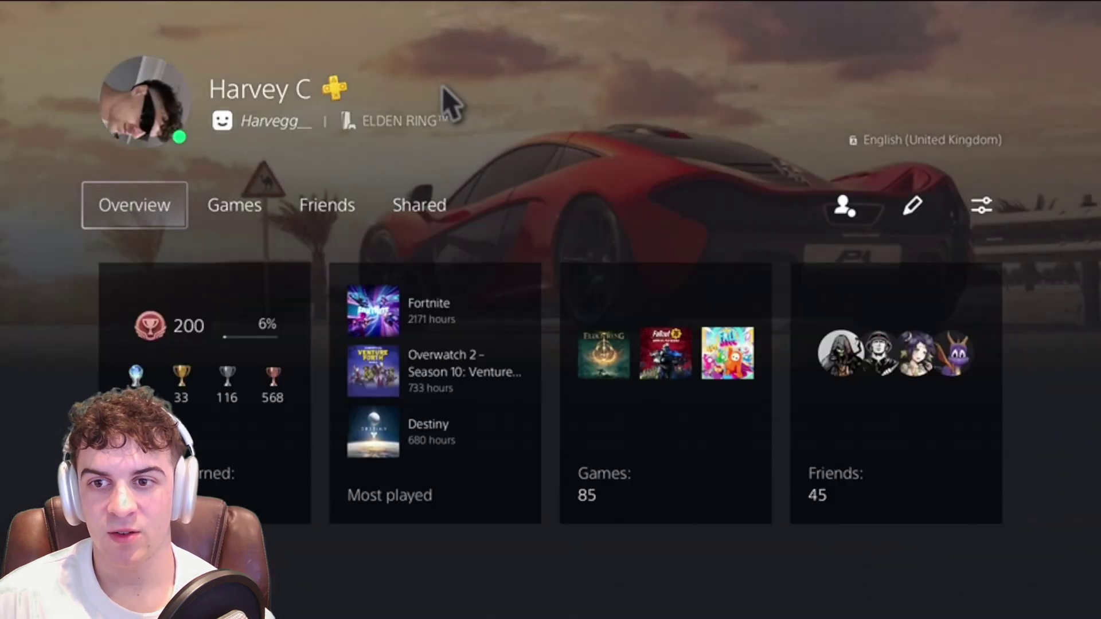